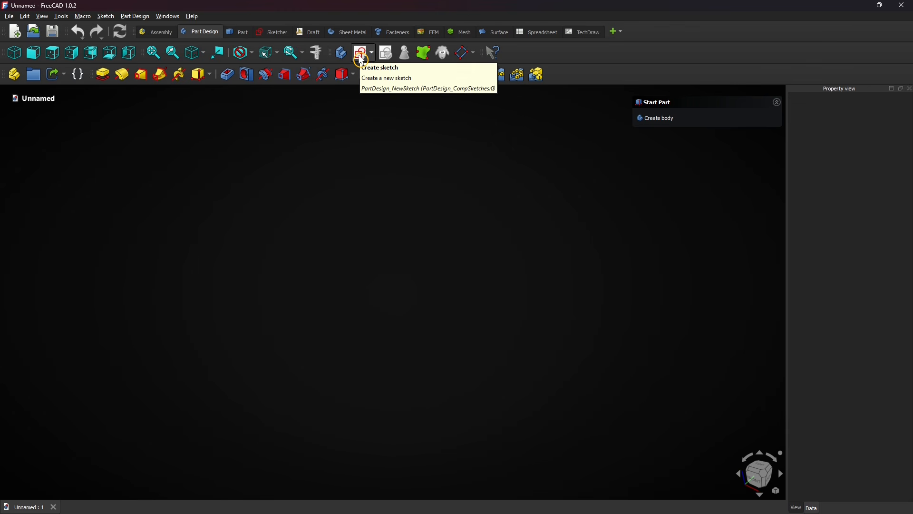
Create a new sketch on the XZ plane in a new body.
click(362, 56)
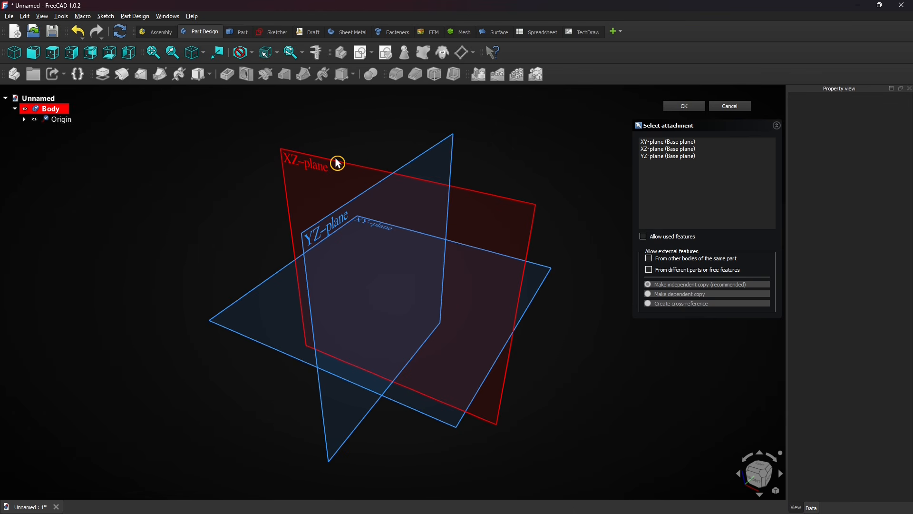
click(338, 164)
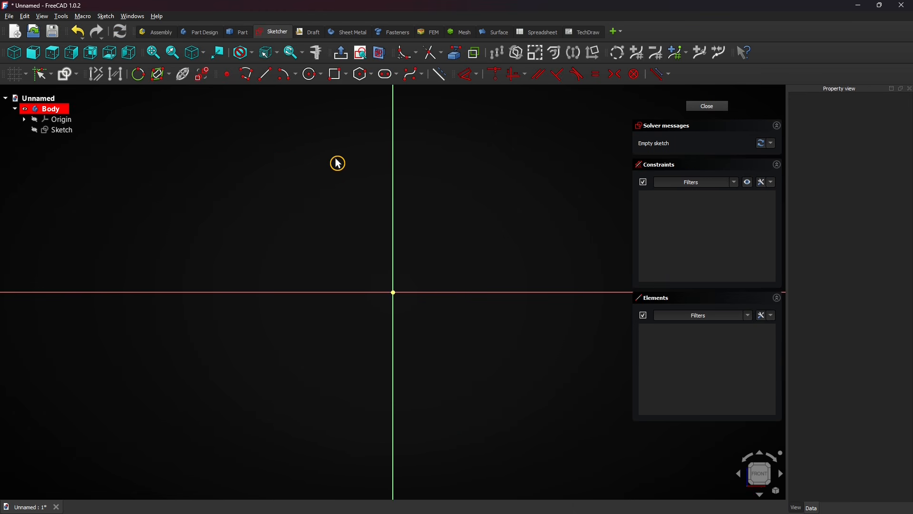
click(422, 76)
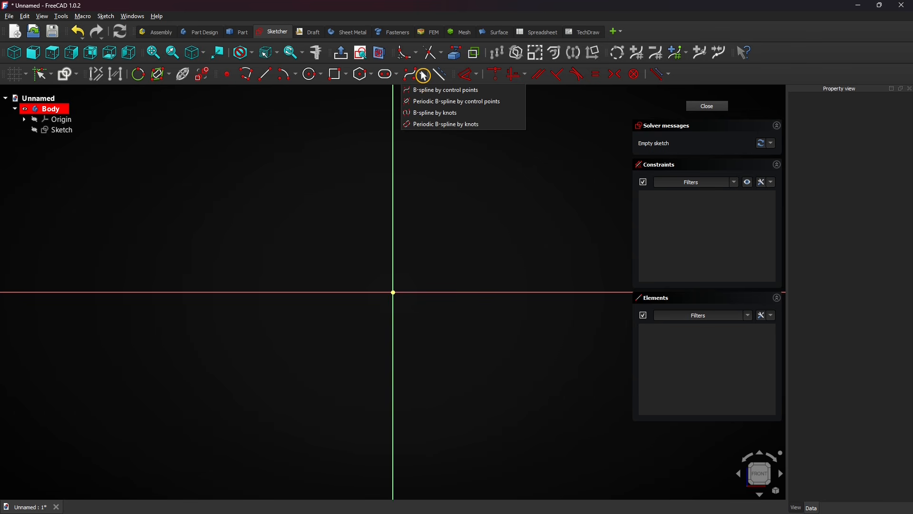
right_click(695, 80)
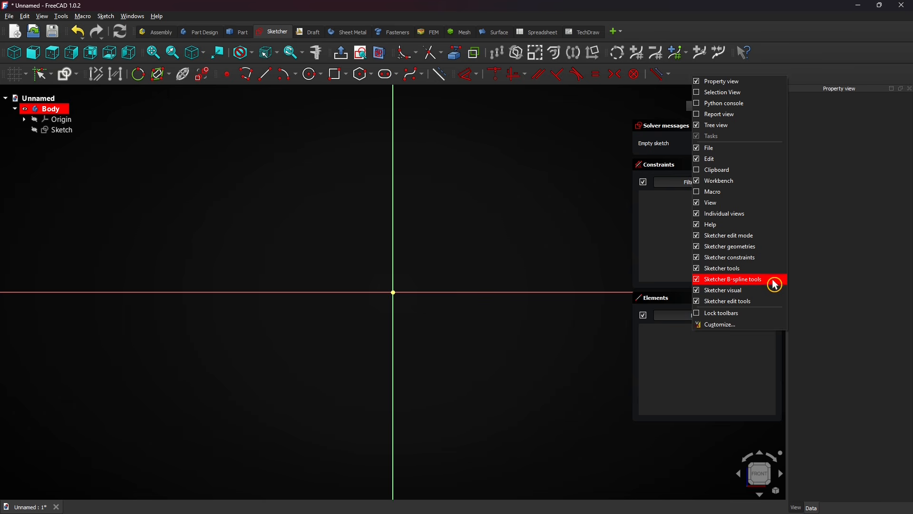
click(513, 183)
Draw an open degree-3 B-spline arch from four control points in a square layout, with the first side about 39 mm tall.
mouse_move(537, 158)
middle_down()
mouse_move(454, 190)
mouse_move(371, 243)
mouse_move(348, 271)
middle_up()
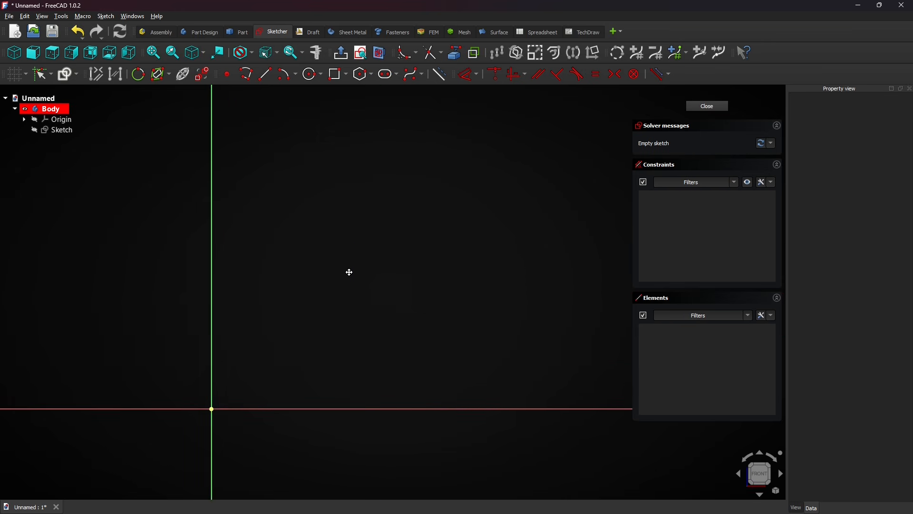
click(422, 75)
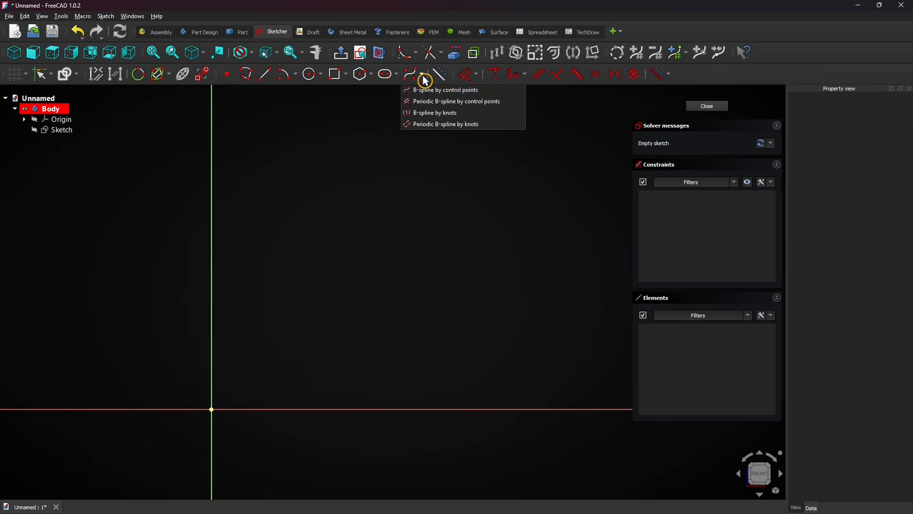
click(516, 96)
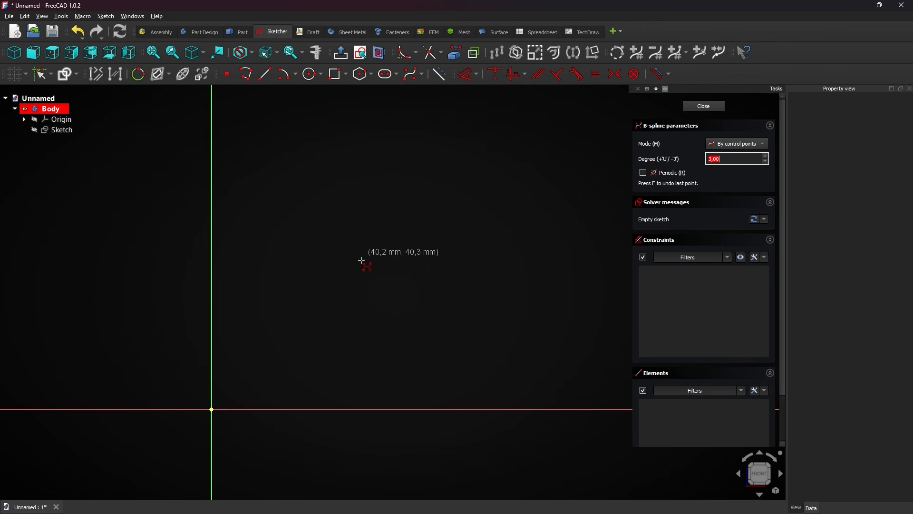
click(322, 314)
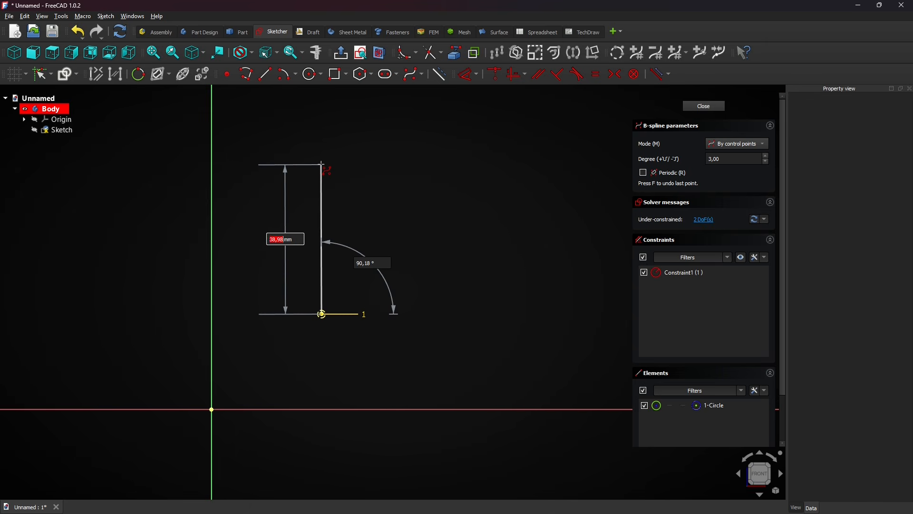
click(322, 164)
click(490, 166)
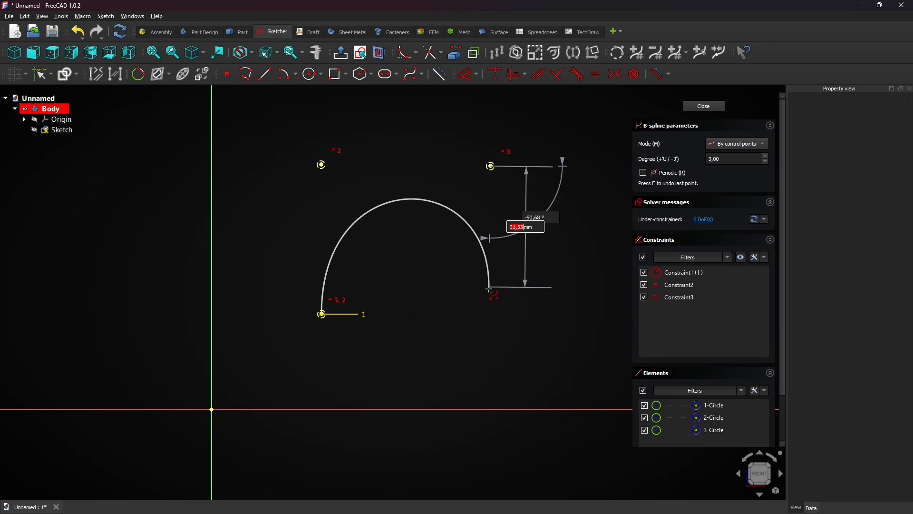
click(489, 315)
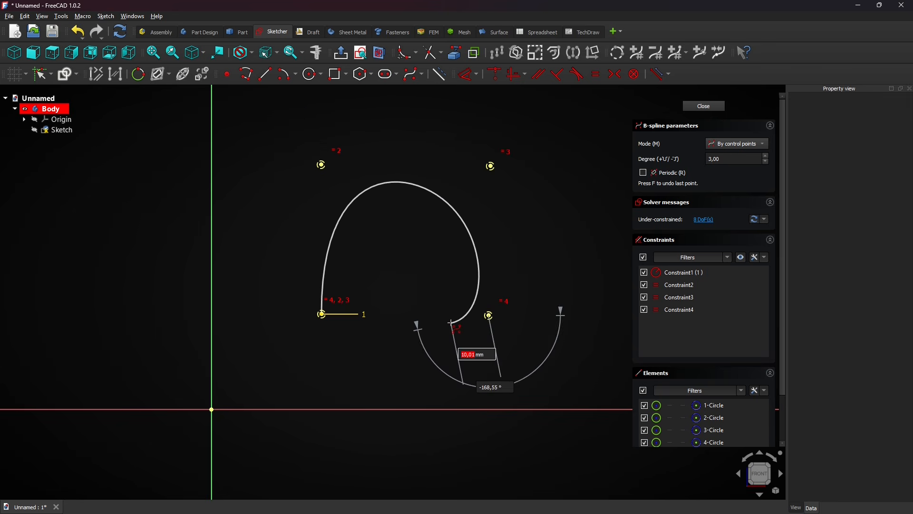
right_click(451, 323)
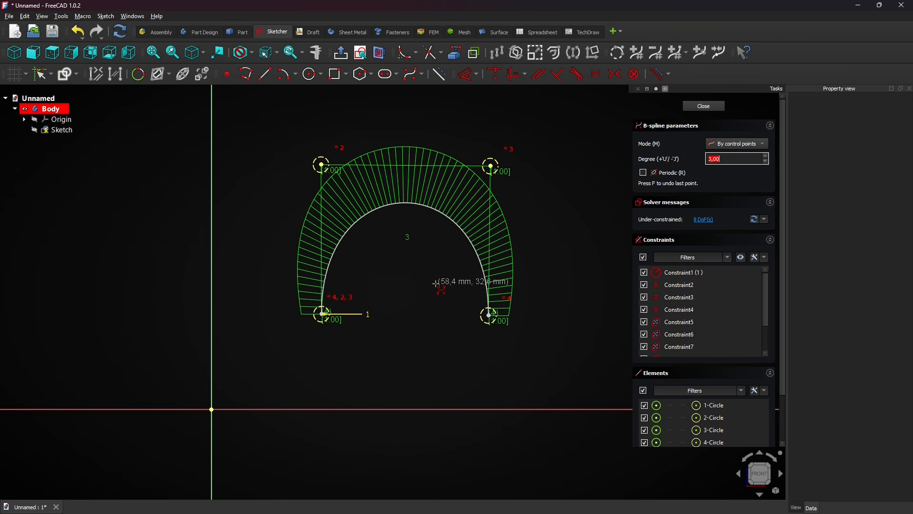
Draw a closed periodic B-spline from four control points beside the arch, with the upper two about 58 mm apart.
click(644, 174)
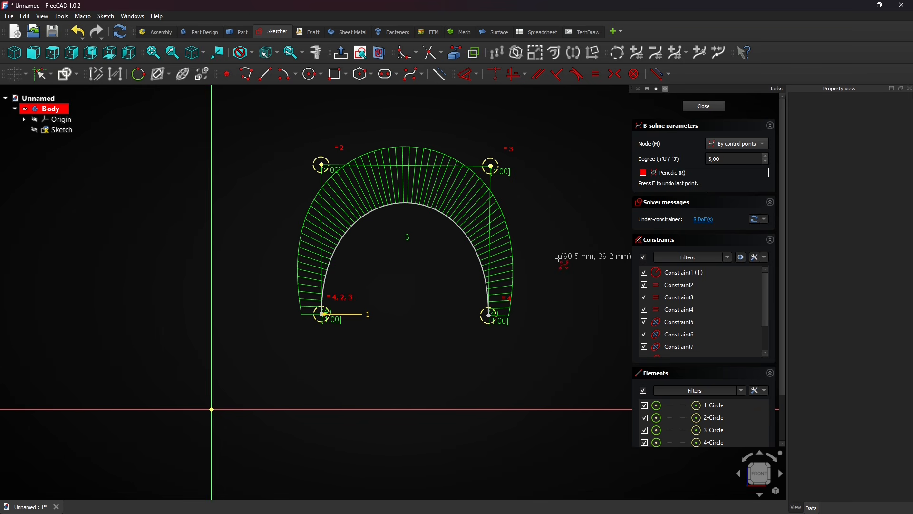
scroll(558, 258, down, 2)
middle_drag(556, 262, 343, 268)
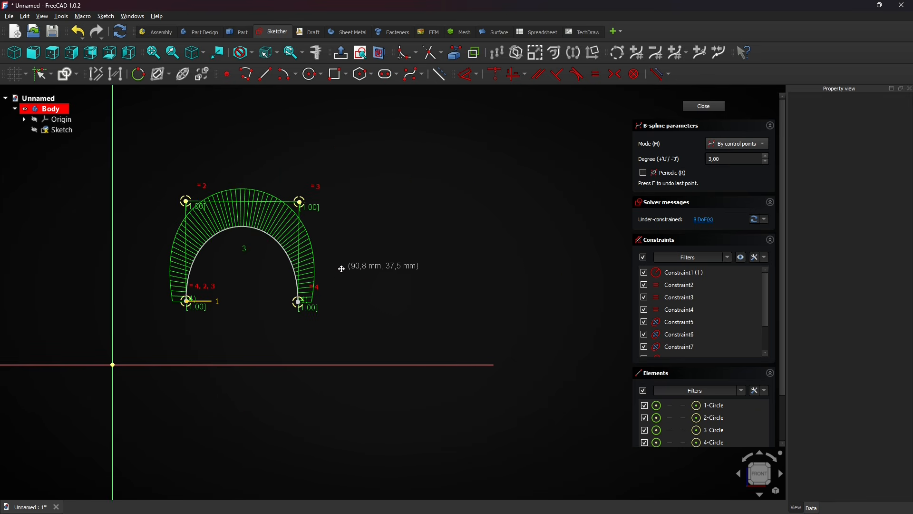
click(411, 305)
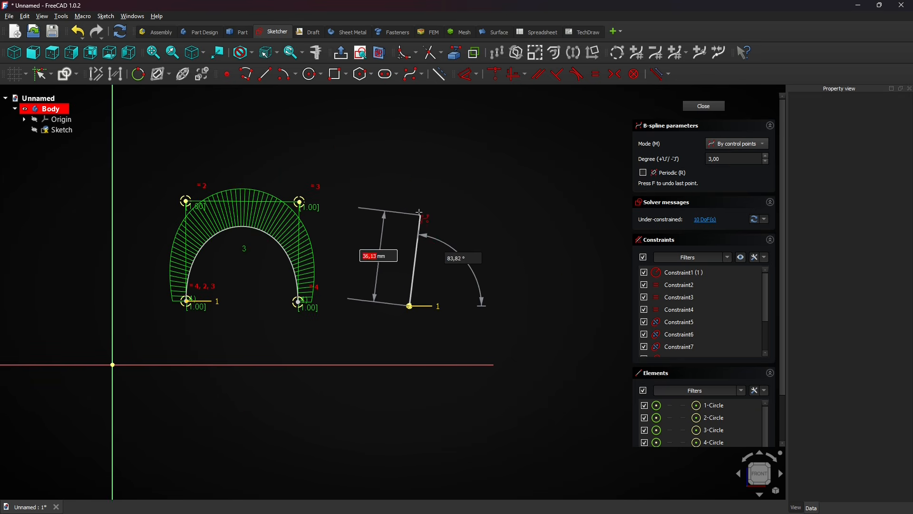
click(410, 199)
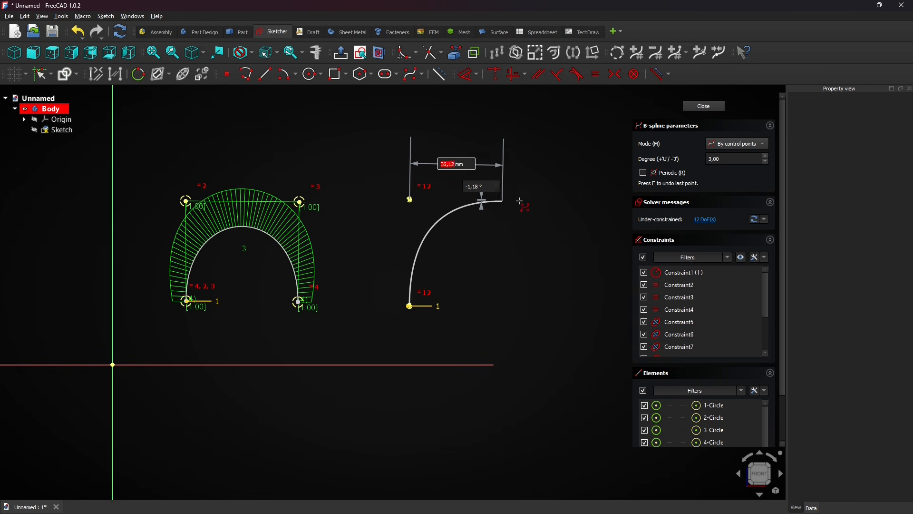
click(644, 174)
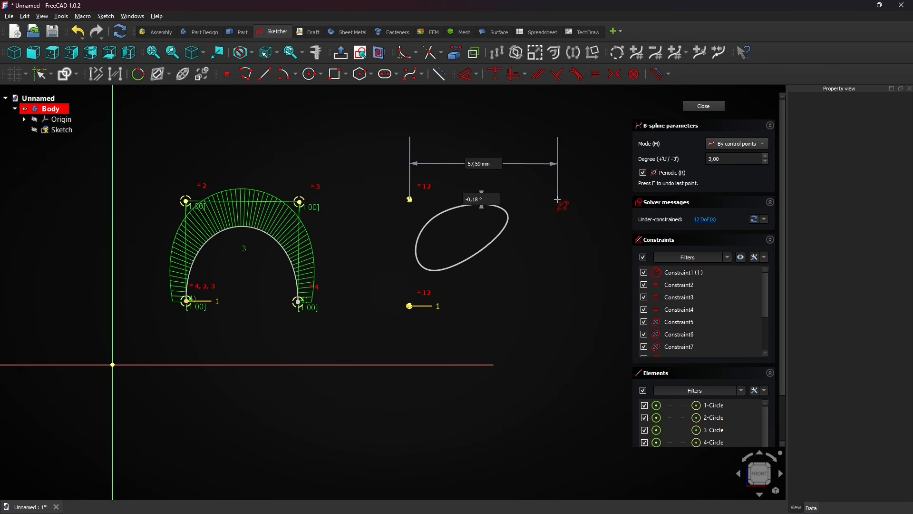
click(558, 201)
click(559, 300)
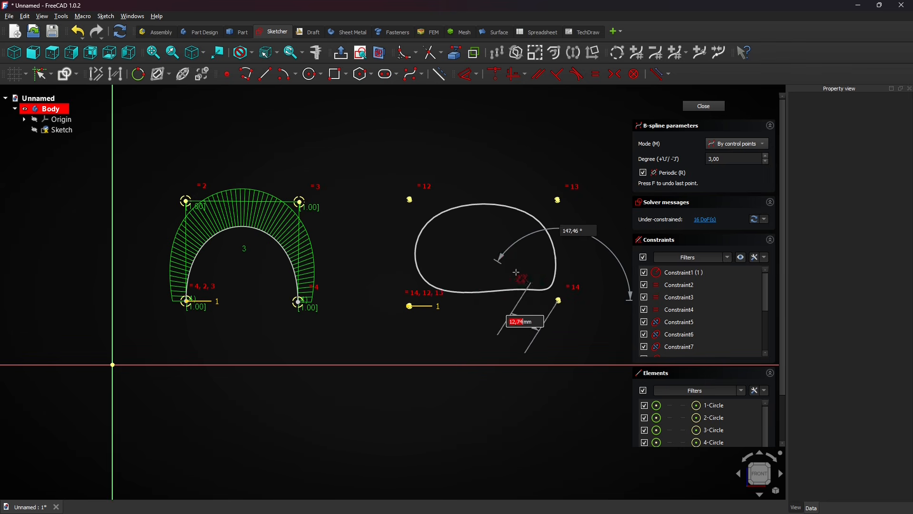
right_click(479, 250)
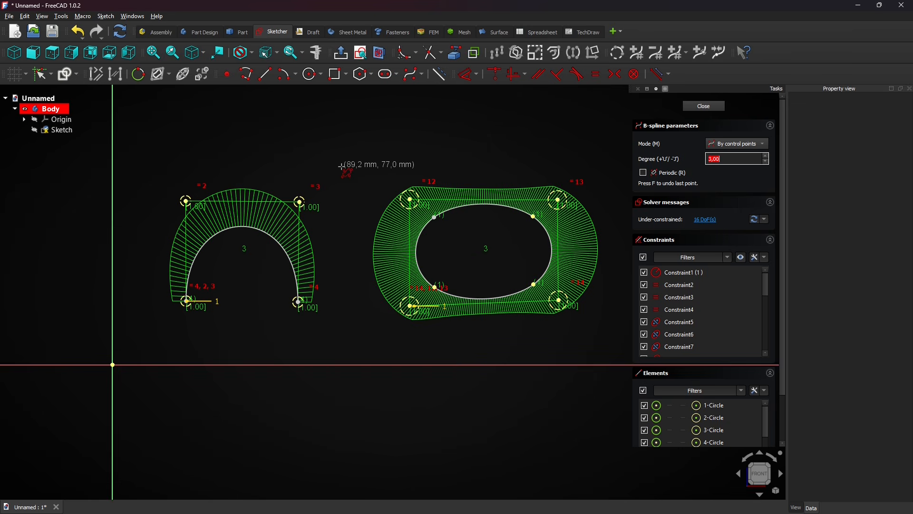
Start a third periodic B-spline above the other two with three control points, and take the points back one at a time.
middle_drag(336, 152, 333, 228)
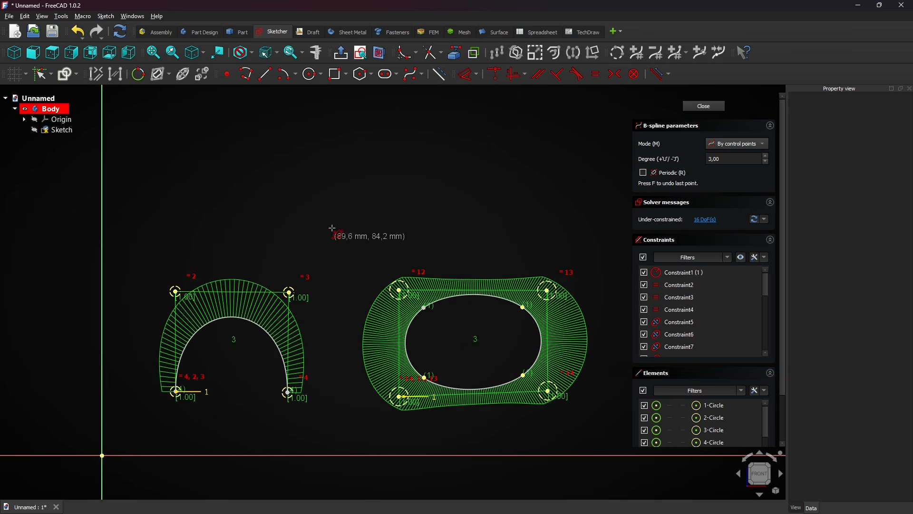
click(310, 138)
click(438, 138)
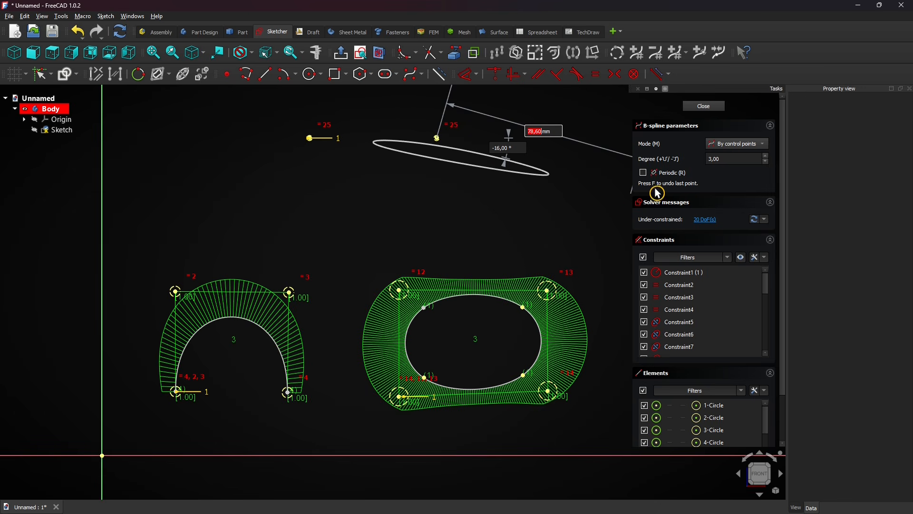
click(405, 206)
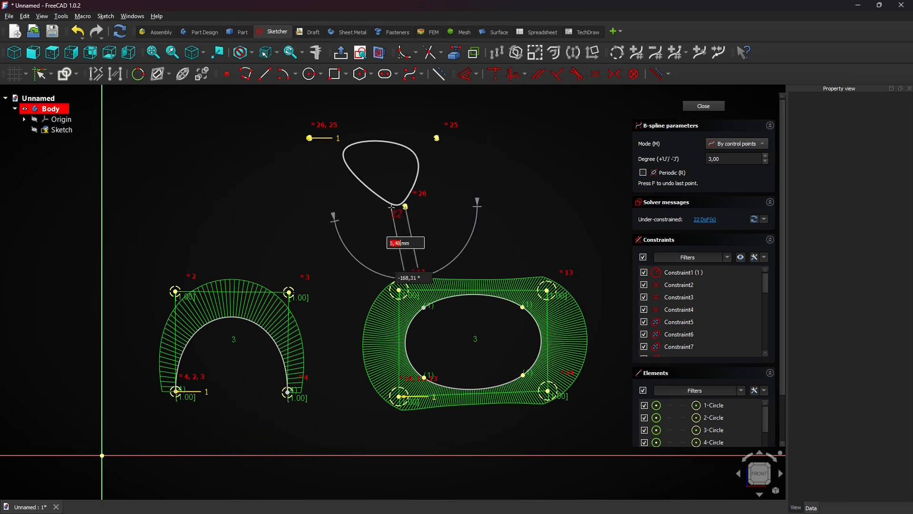
key(f)
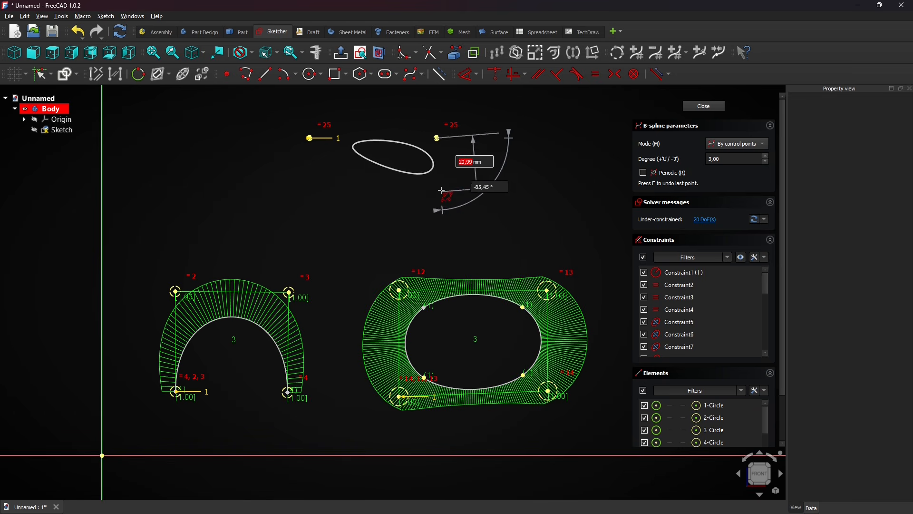
key(f)
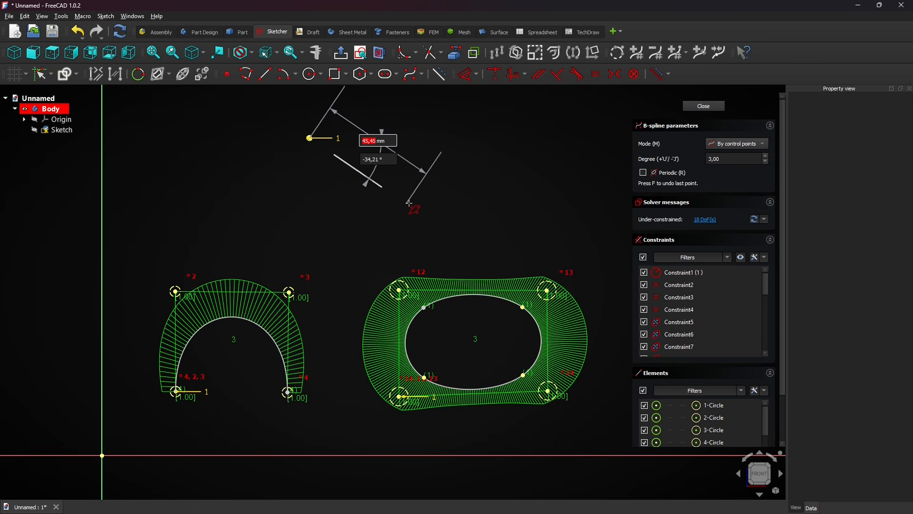
key(f)
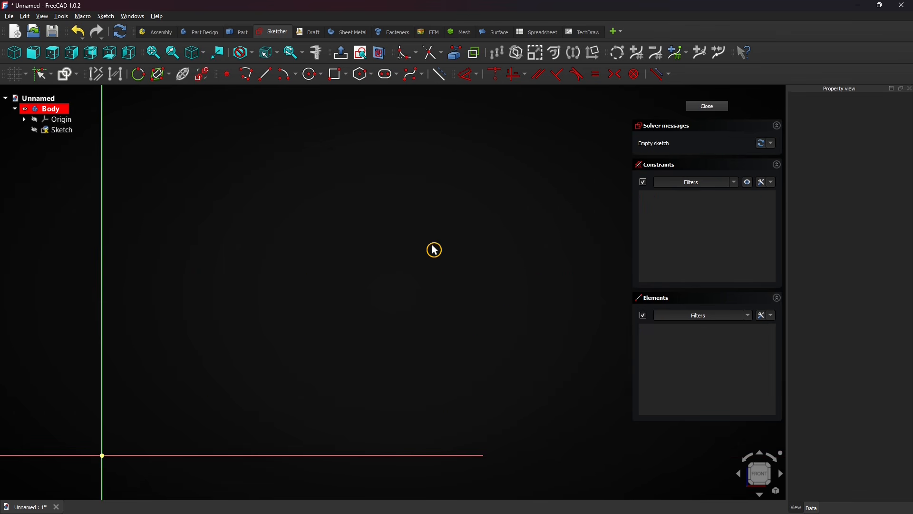
Start a periodic B-spline by control points in the emptied sketch and place five points, with the first two about 47 mm apart.
click(424, 78)
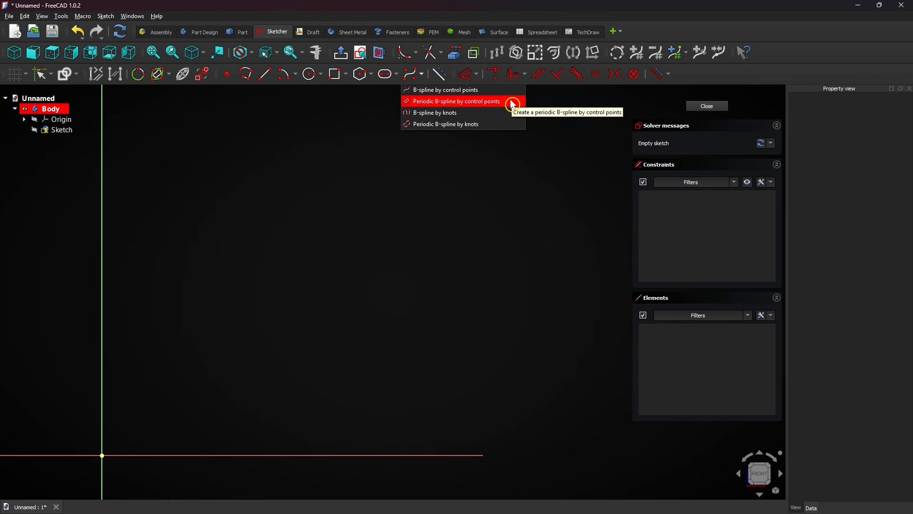
click(514, 106)
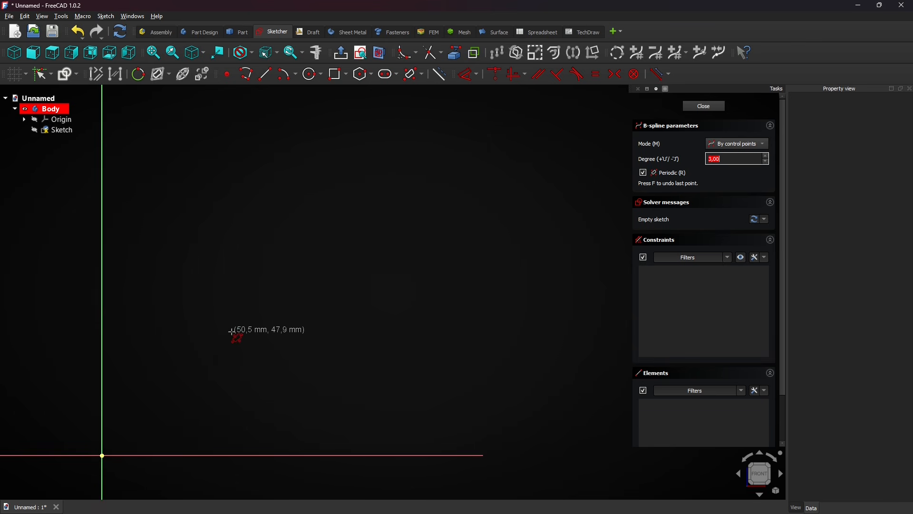
mouse_move(218, 351)
middle_down()
mouse_move(285, 310)
mouse_move(359, 316)
middle_up()
click(359, 292)
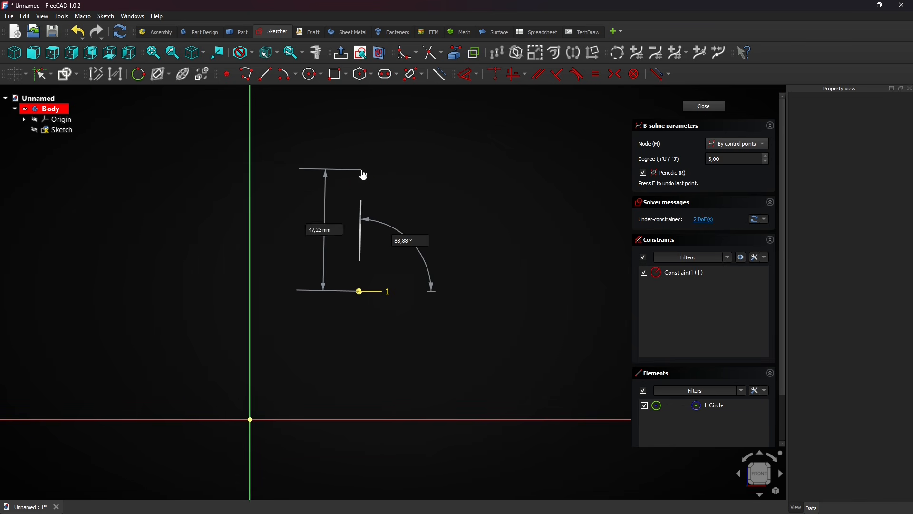
click(363, 170)
click(495, 172)
click(524, 296)
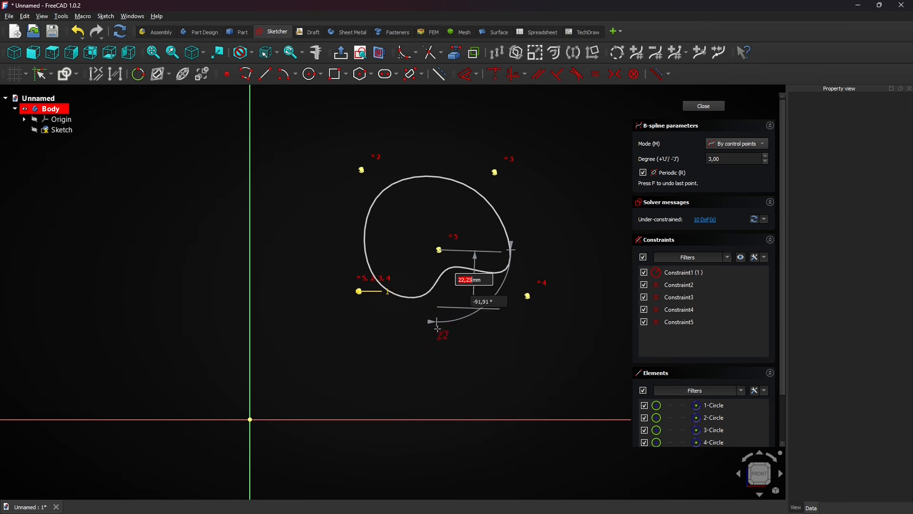
click(439, 249)
Take back the last three control points, place two new ones, and finish the closed B-spline.
key(f)
key(f)
key(f)
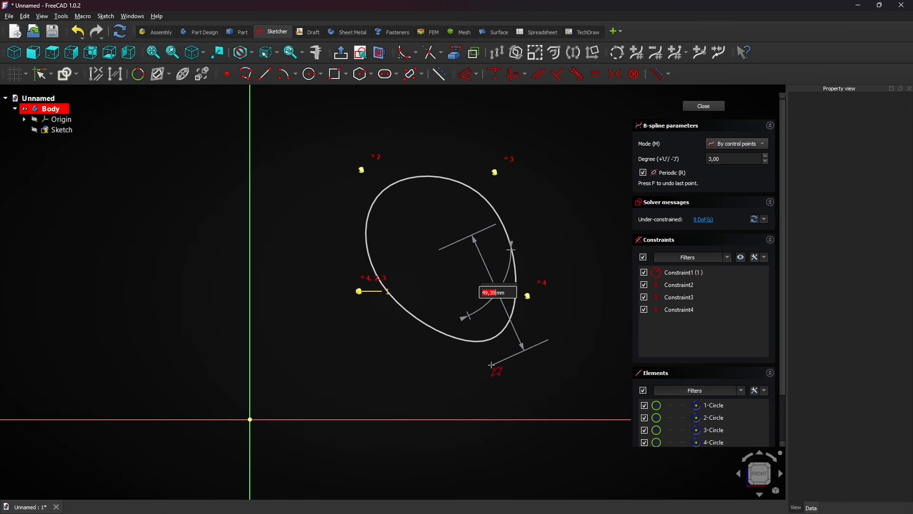
click(567, 246)
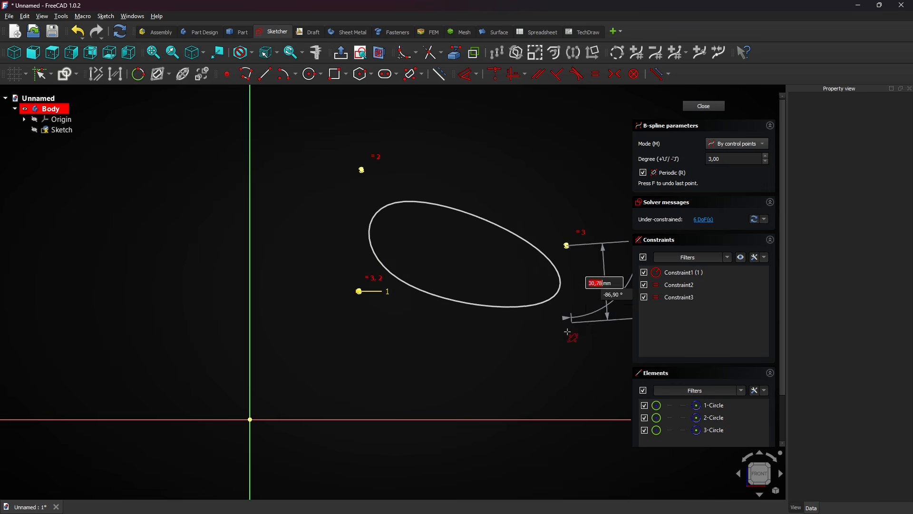
click(448, 311)
right_click(444, 324)
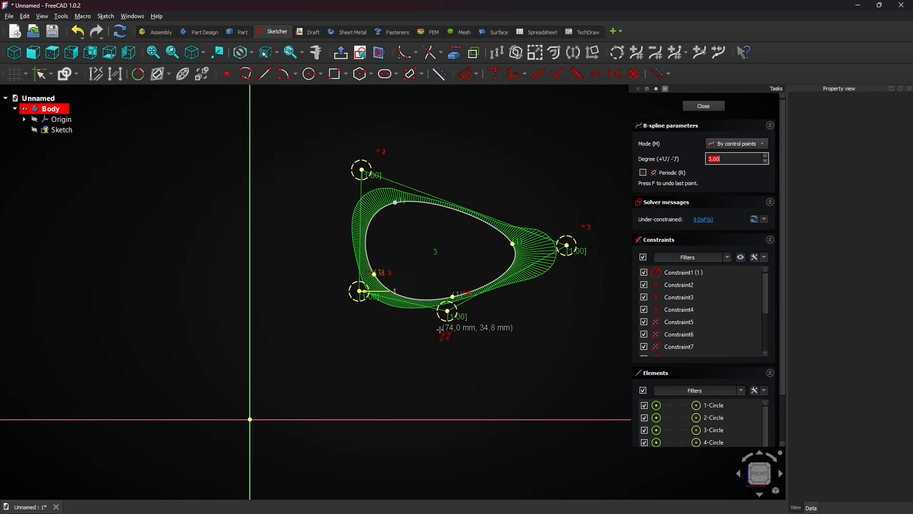
right_click(441, 342)
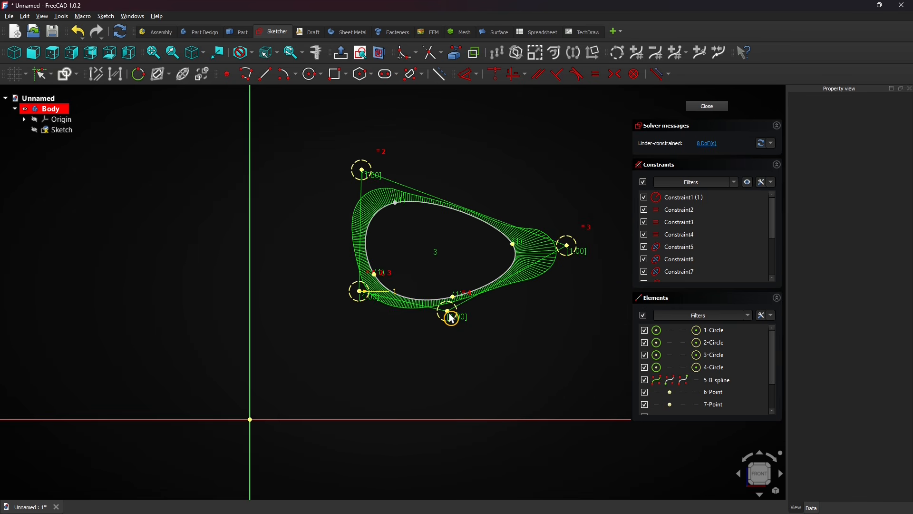
Reshape the closed B-spline into a tall oval by moving its four control points outward and adjusting the curve near its lower-left knot.
drag(451, 318, 522, 390)
drag(565, 240, 539, 162)
drag(372, 189, 359, 142)
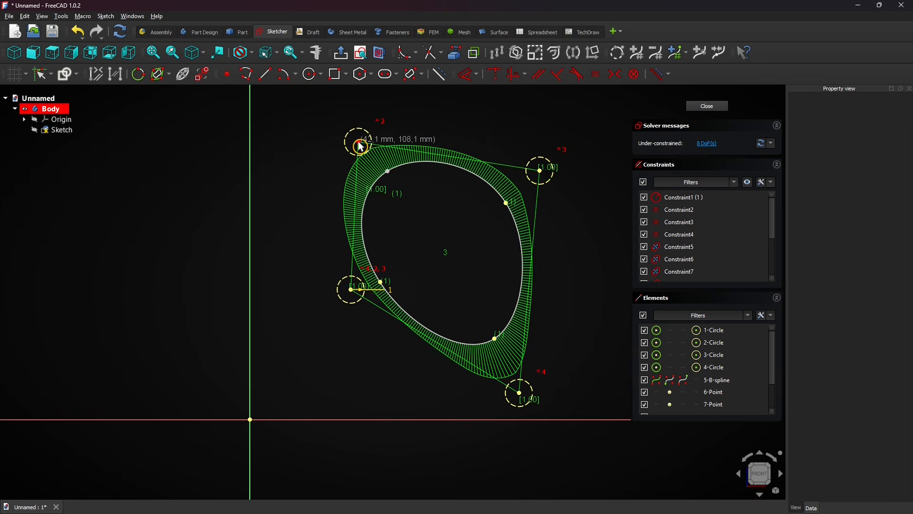
drag(350, 294, 327, 382)
mouse_move(373, 343)
mouse_down()
mouse_move(384, 218)
mouse_move(337, 312)
mouse_move(381, 339)
mouse_up()
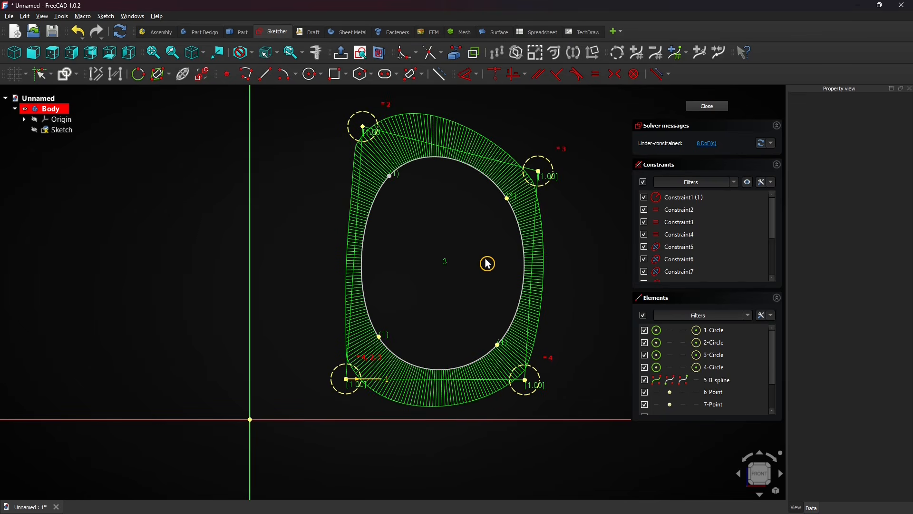
Delete the closed B-spline and draw an open degree 3 B-spline with four control points forming a C-shaped curve right of the vertical axis.
click(522, 244)
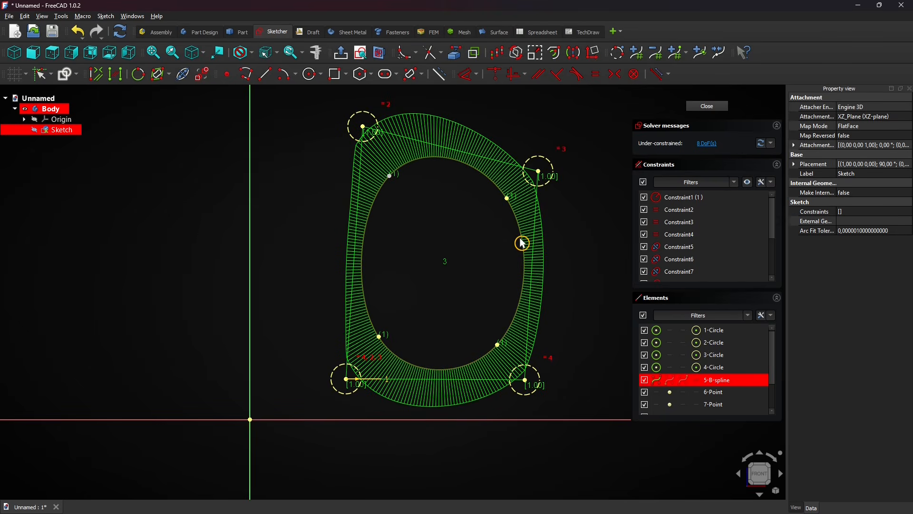
key(Delete)
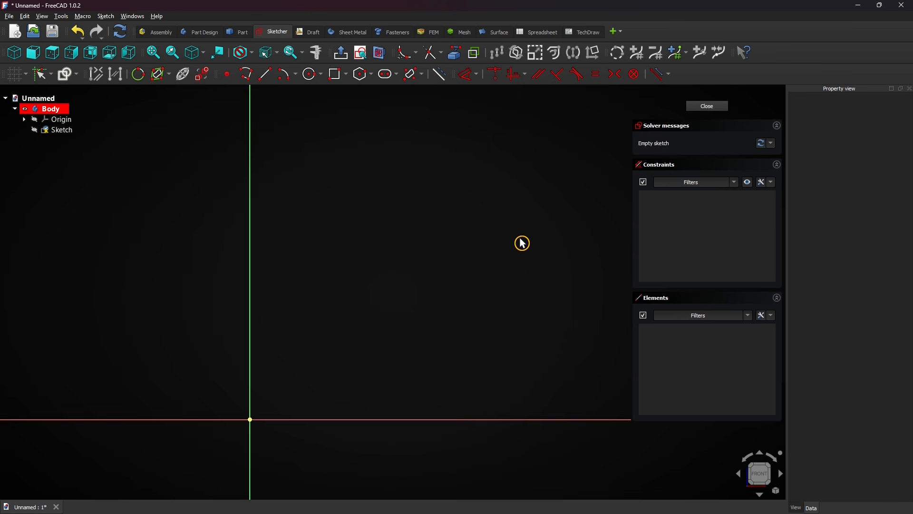
click(422, 74)
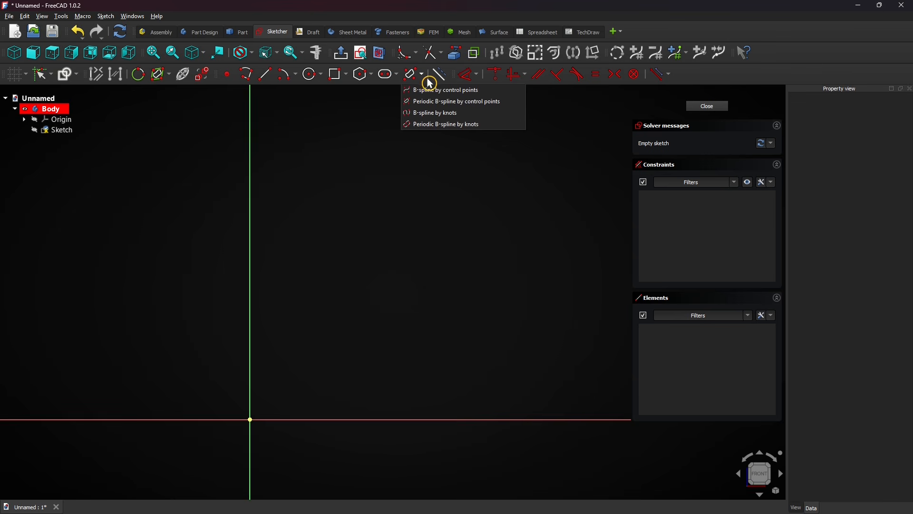
click(499, 91)
click(328, 211)
click(519, 209)
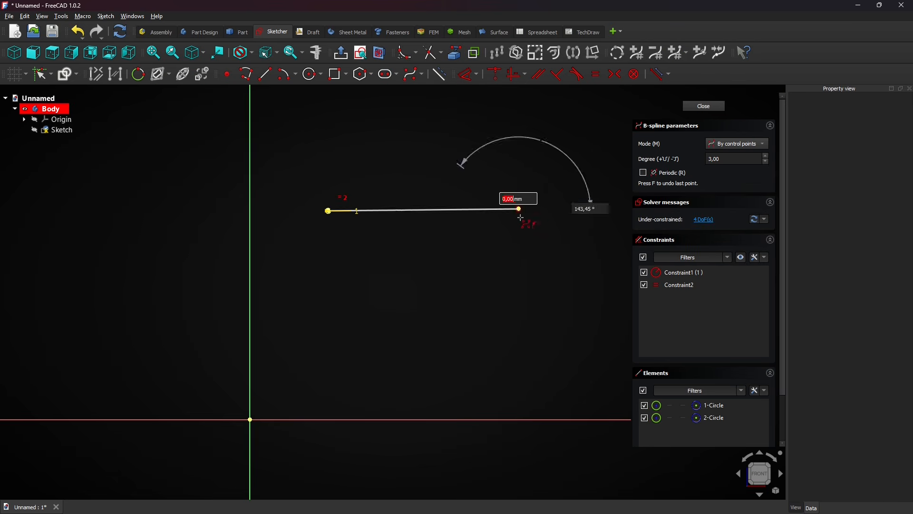
click(514, 369)
click(336, 360)
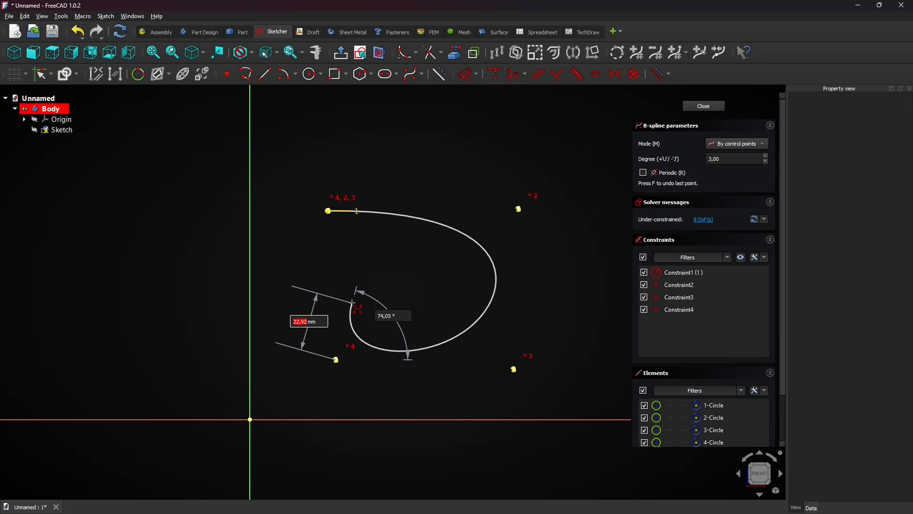
right_click(355, 308)
Reshape the open curve by moving both end points inward, nudging the curve itself, and raising the lower-right control point.
drag(330, 211, 393, 150)
drag(336, 361, 363, 310)
drag(518, 372, 506, 350)
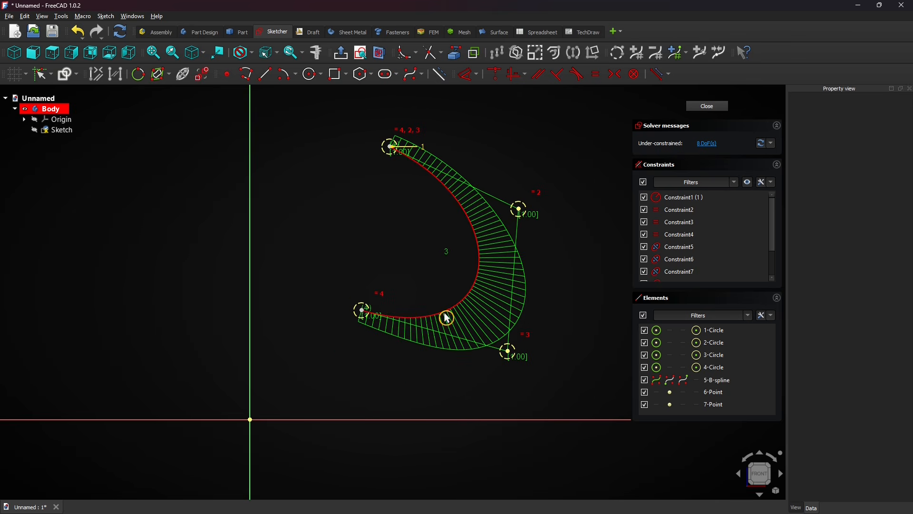
mouse_move(448, 320)
mouse_down()
mouse_move(450, 300)
mouse_move(451, 327)
mouse_up()
drag(510, 357, 500, 328)
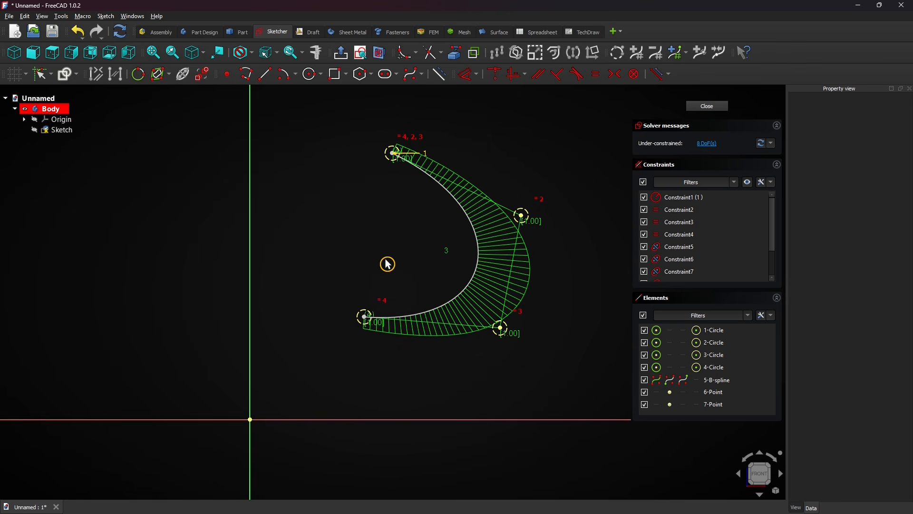
Dimension the lower end point's horizontal distance from the vertical axis as 50 mm.
click(468, 76)
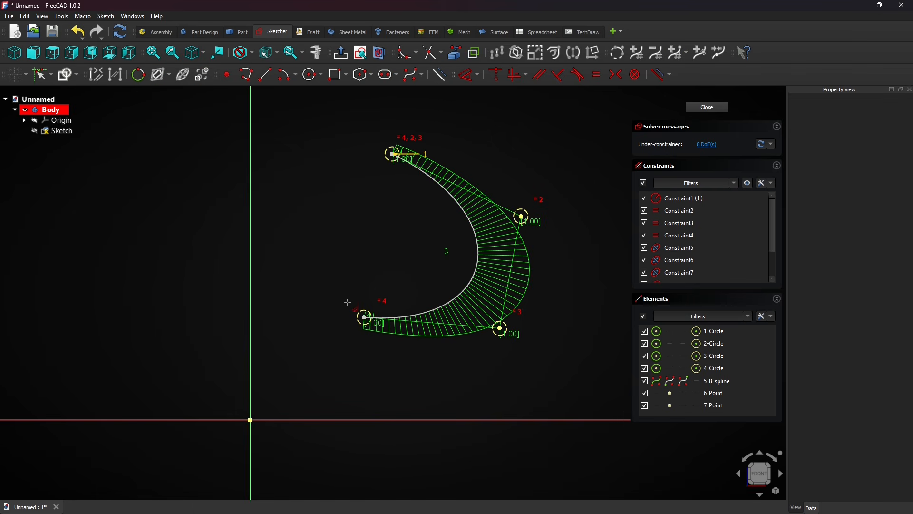
click(366, 318)
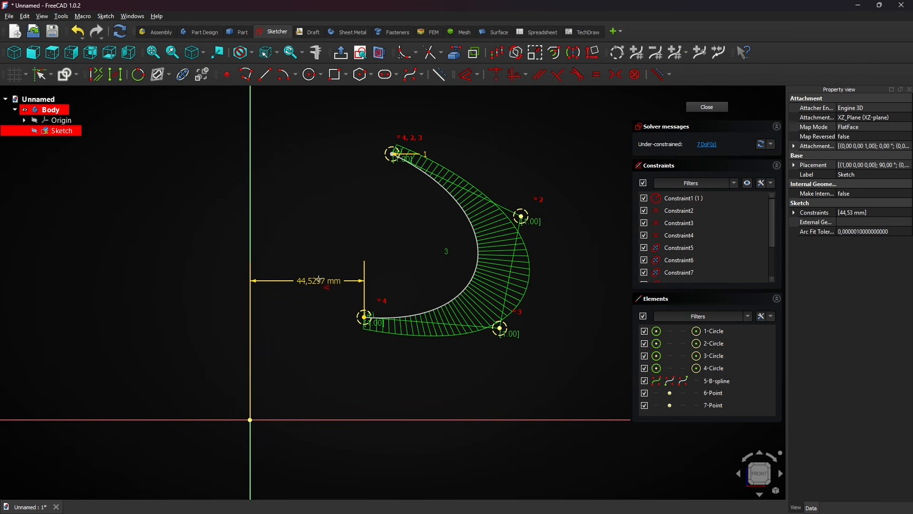
click(320, 278)
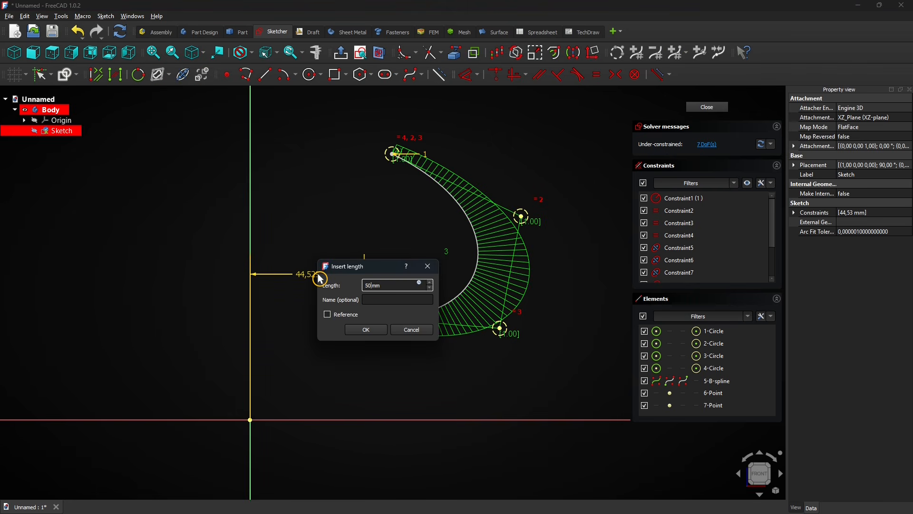
text(50)
key(Return)
Dimension the lower end point's vertical distance from the origin as 40 mm.
click(378, 318)
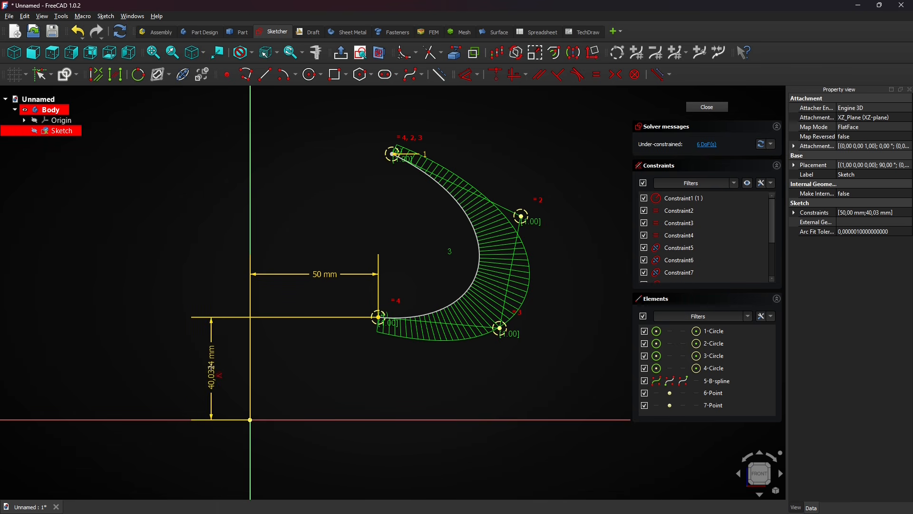
click(212, 371)
text(40)
key(Return)
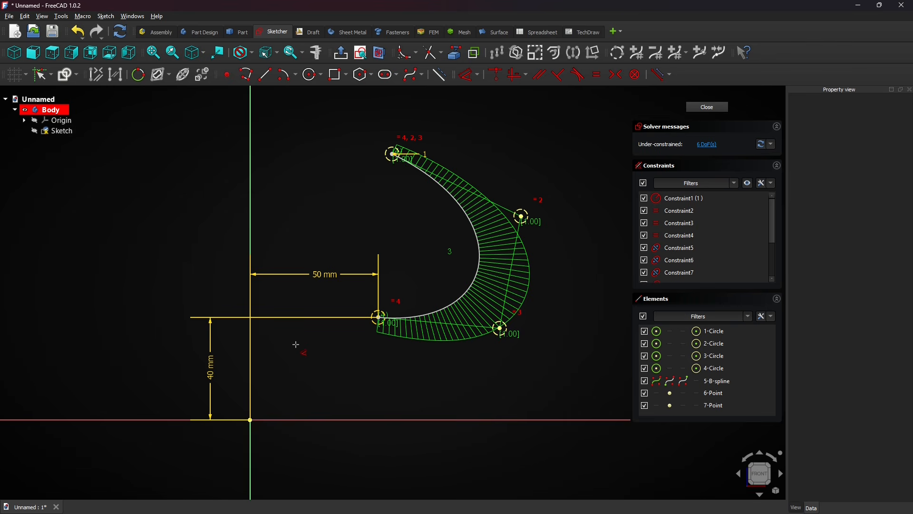
right_click(298, 351)
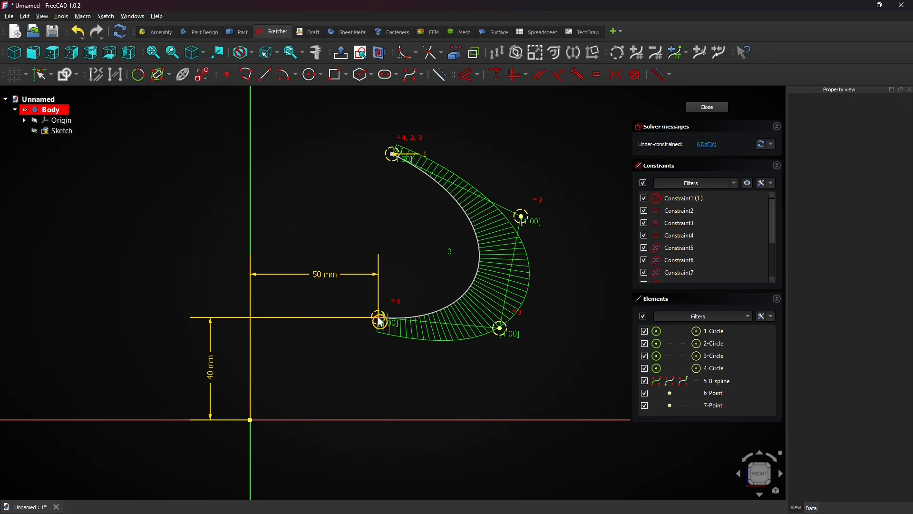
Widen the dimensioned curve by moving its two right-hand control points outward, and delete the B-spline.
drag(500, 329, 510, 363)
drag(524, 221, 581, 207)
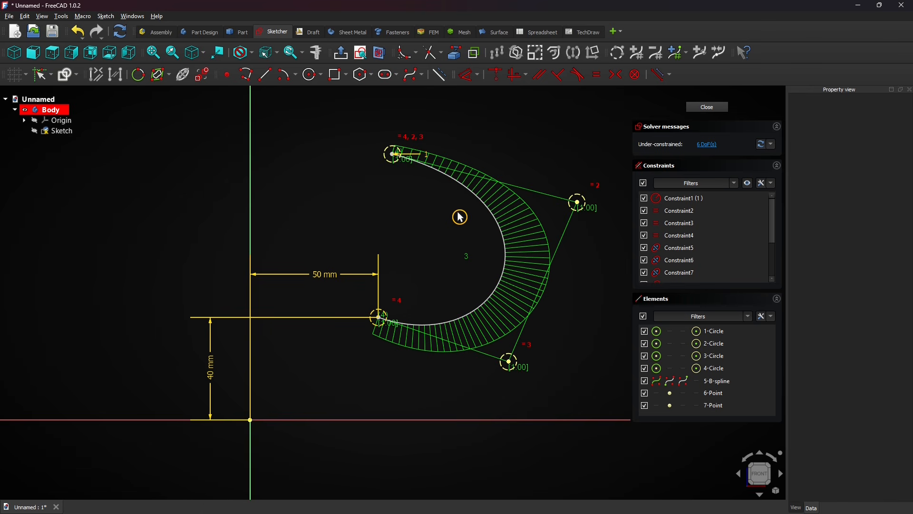
click(488, 210)
key(Delete)
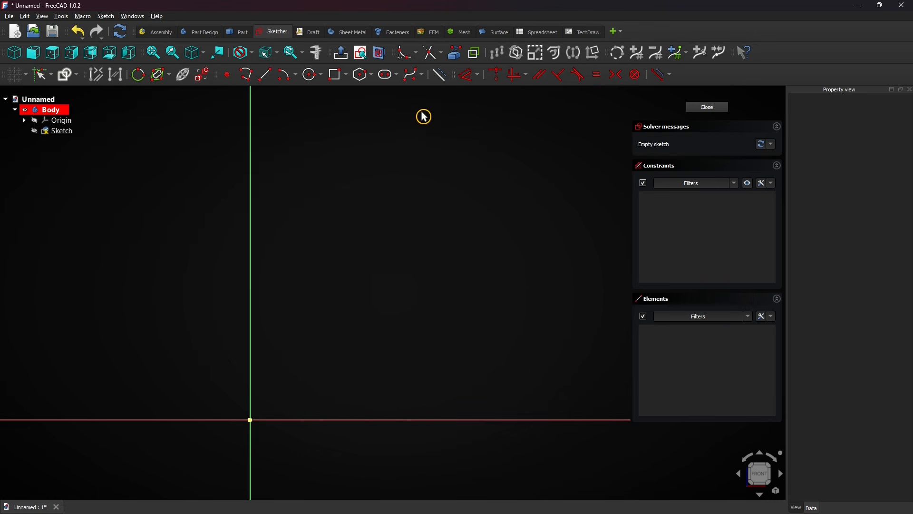
Draw an open B-spline by four knots, starting near (27.8, 100.4) mm with the second about 78 mm away, and replace the third knot once.
click(421, 76)
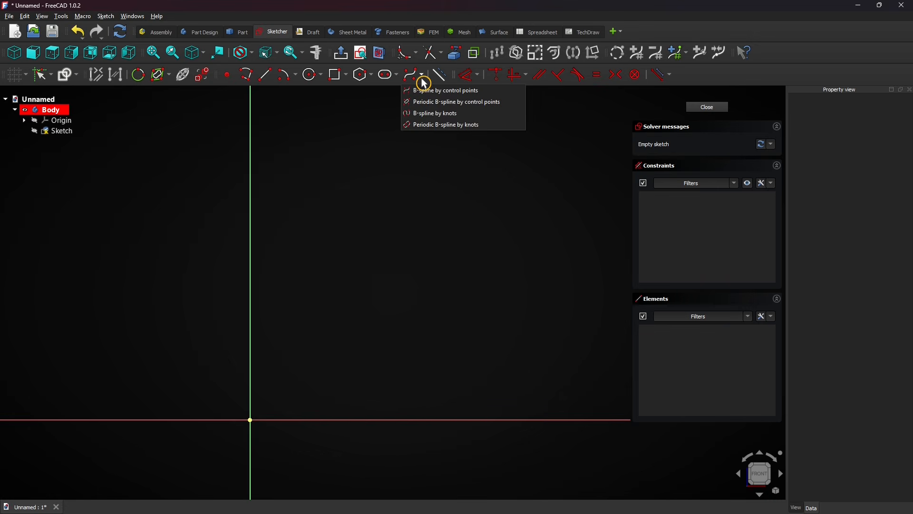
click(473, 115)
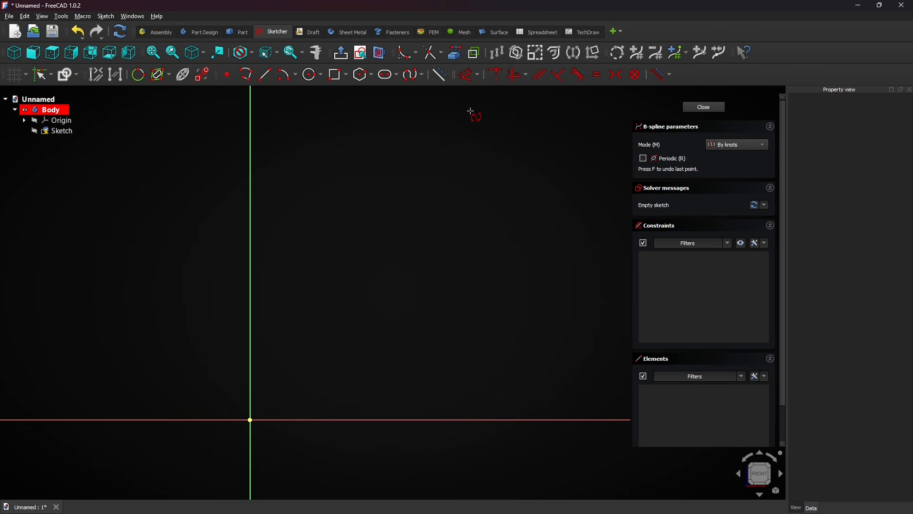
click(321, 163)
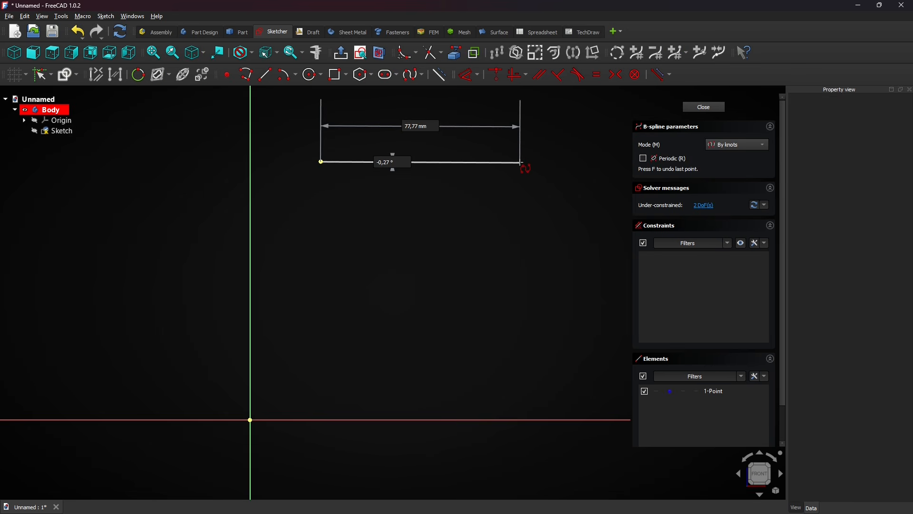
click(522, 163)
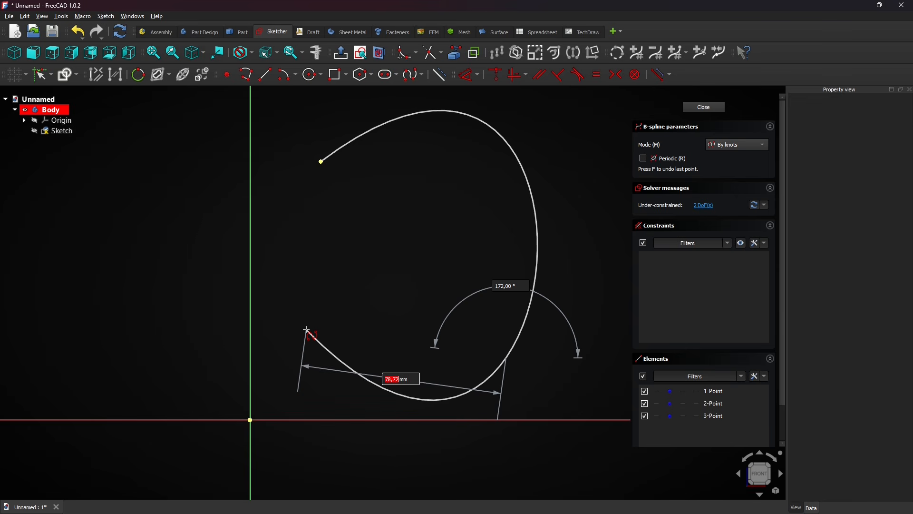
key(f)
click(513, 367)
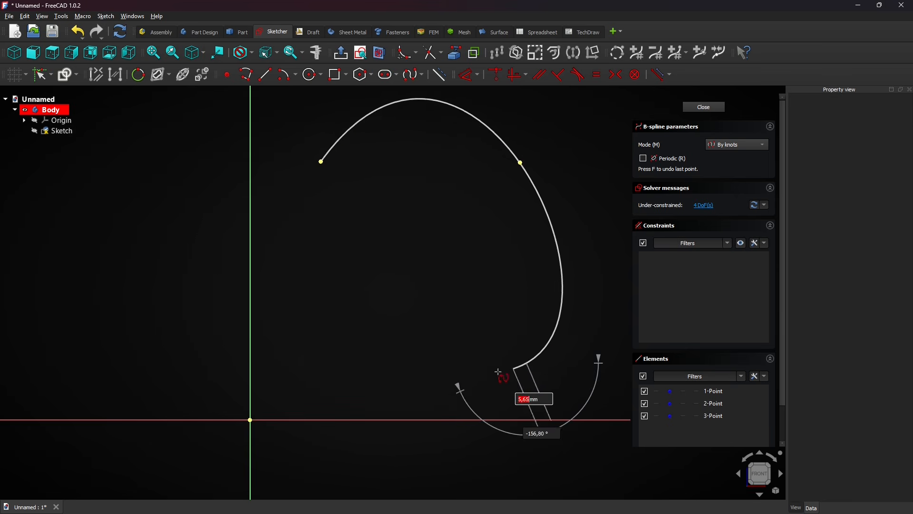
click(309, 336)
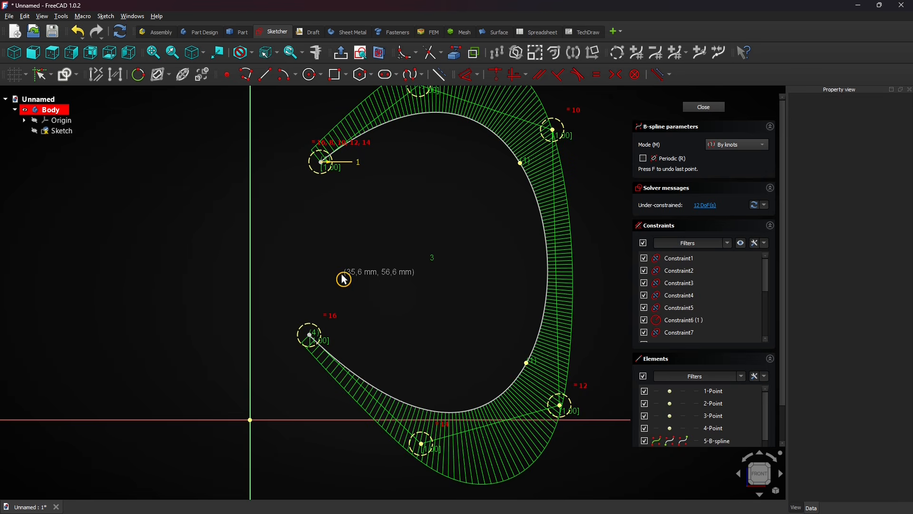
key(Escape)
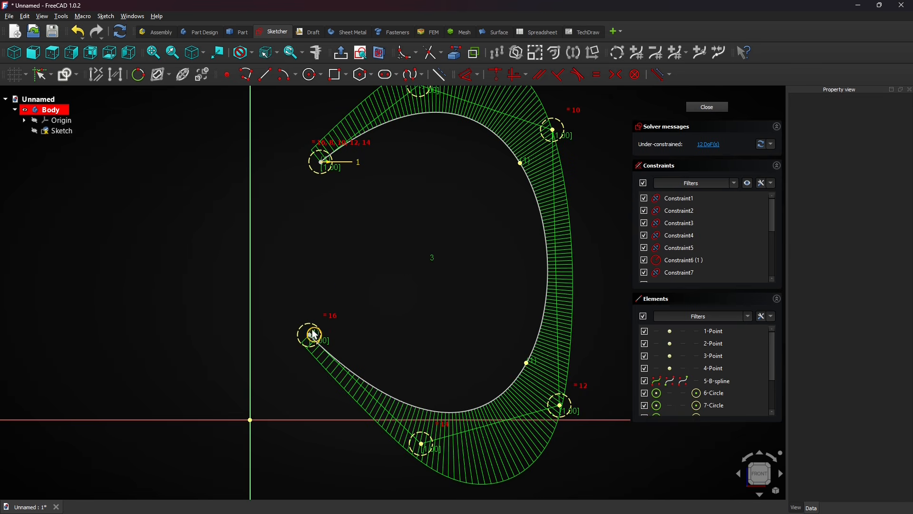
Reshape the knot-based curve by raising its two lower control points and moving its upper-left start point down and outward.
drag(426, 449, 402, 383)
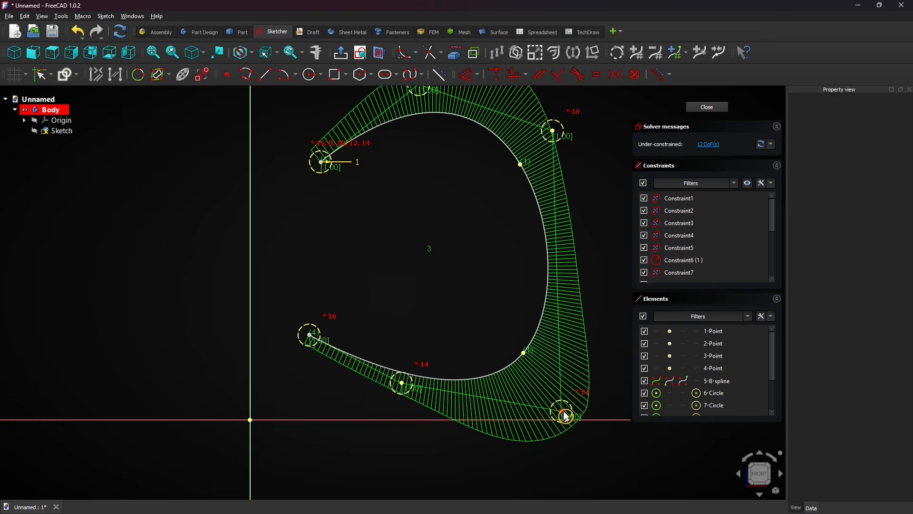
drag(562, 416, 569, 343)
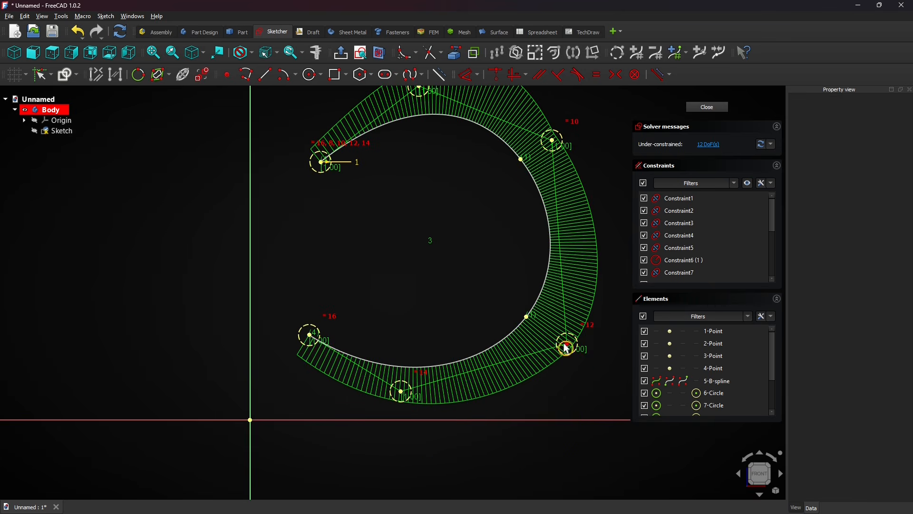
click(527, 319)
click(523, 162)
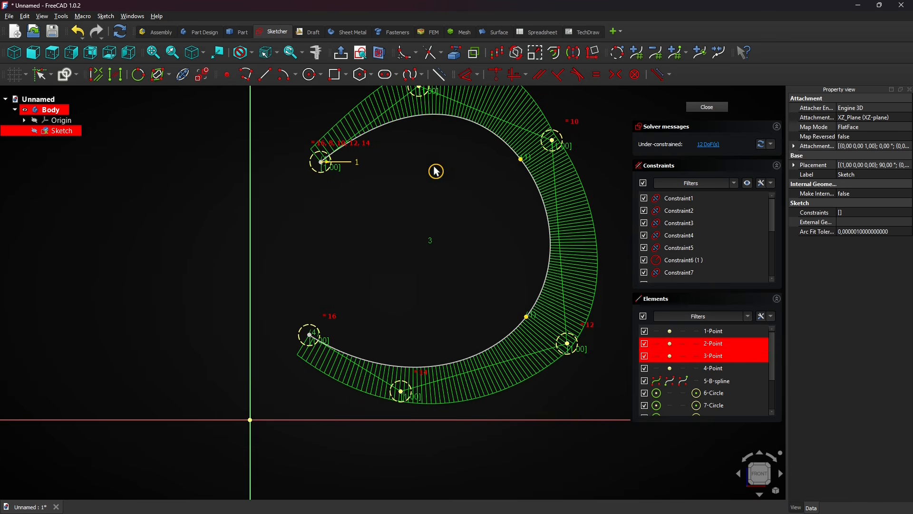
drag(324, 167, 307, 194)
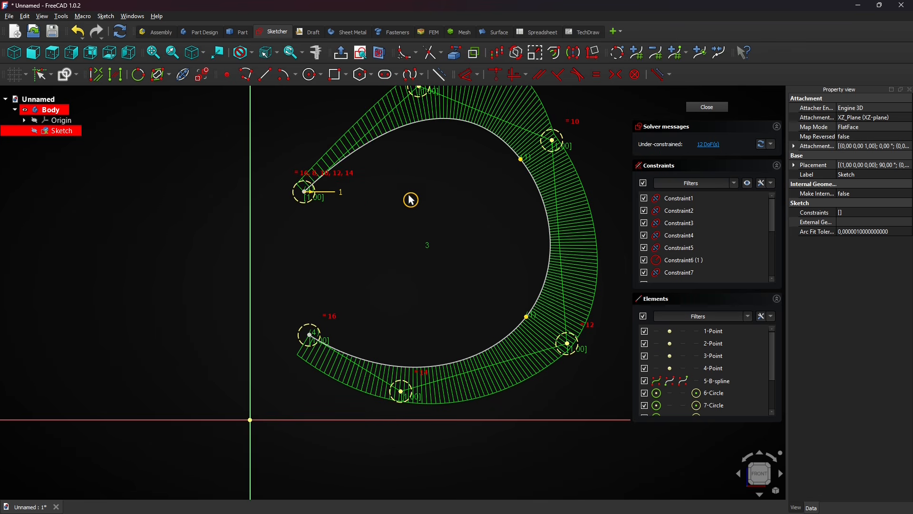
Dimension the upper-right knot's vertical distance from the origin as 100 mm.
click(470, 80)
click(523, 159)
click(199, 331)
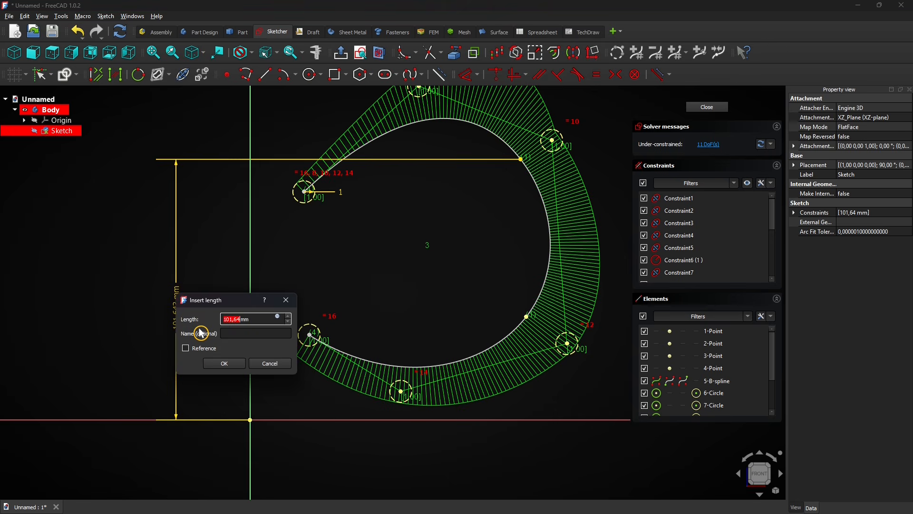
key(Return)
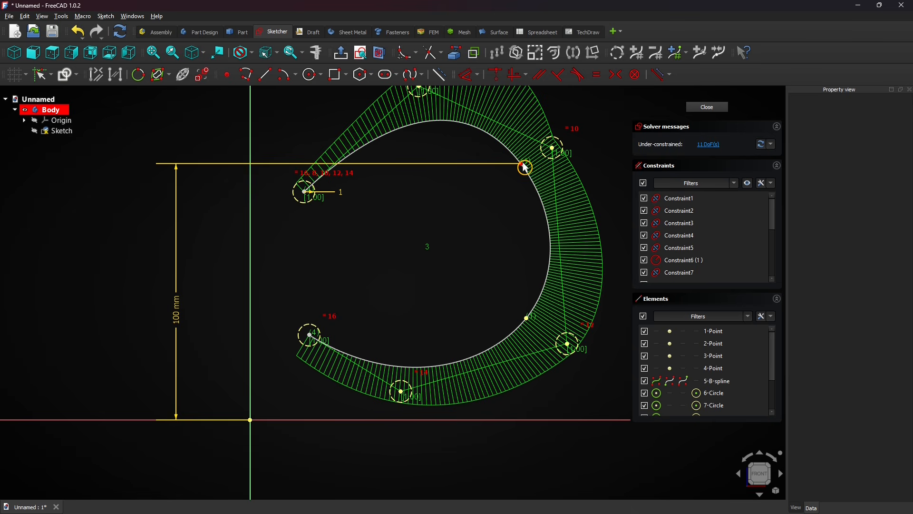
Move the control point beside the dimensioned knot outward to the right, and delete the knot-based B-spline.
mouse_move(525, 167)
mouse_down()
mouse_move(506, 163)
mouse_move(552, 170)
mouse_move(539, 166)
mouse_move(603, 192)
mouse_move(583, 158)
mouse_move(544, 141)
mouse_move(549, 157)
mouse_move(567, 144)
mouse_up()
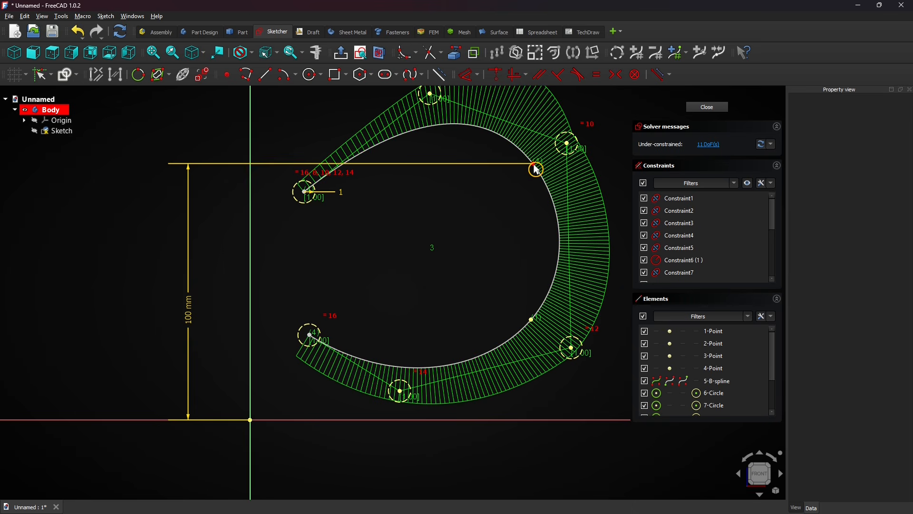
click(545, 199)
key(Delete)
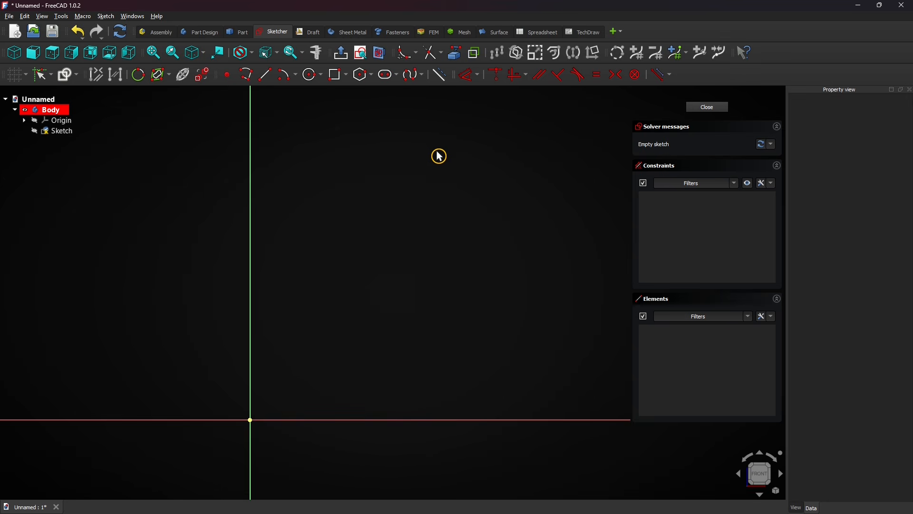
Start a periodic B-spline by knots near (34.7, 95.0) mm and place three more knots clockwise around a rounded loop.
click(422, 75)
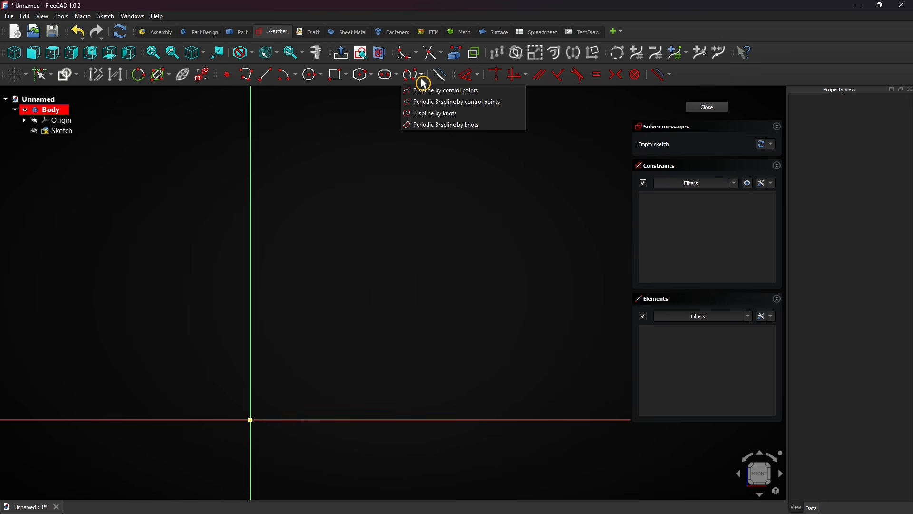
click(492, 126)
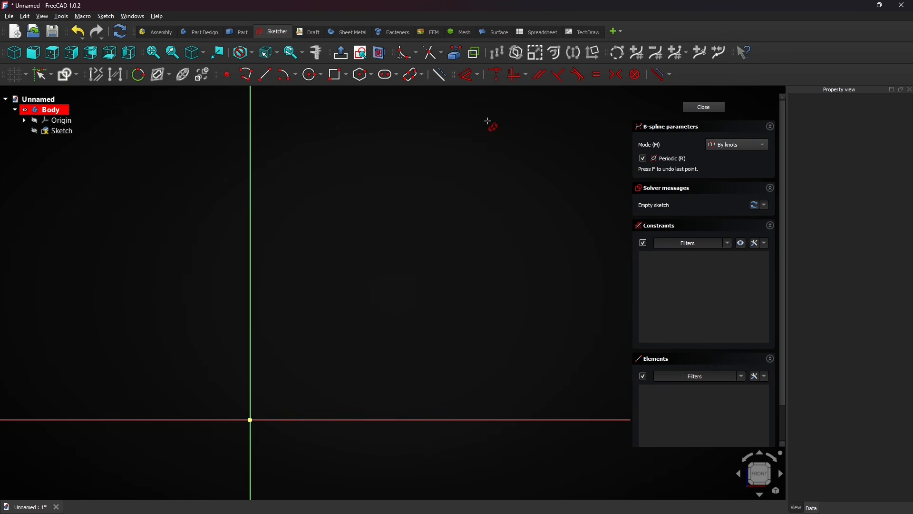
click(340, 176)
click(527, 181)
click(519, 352)
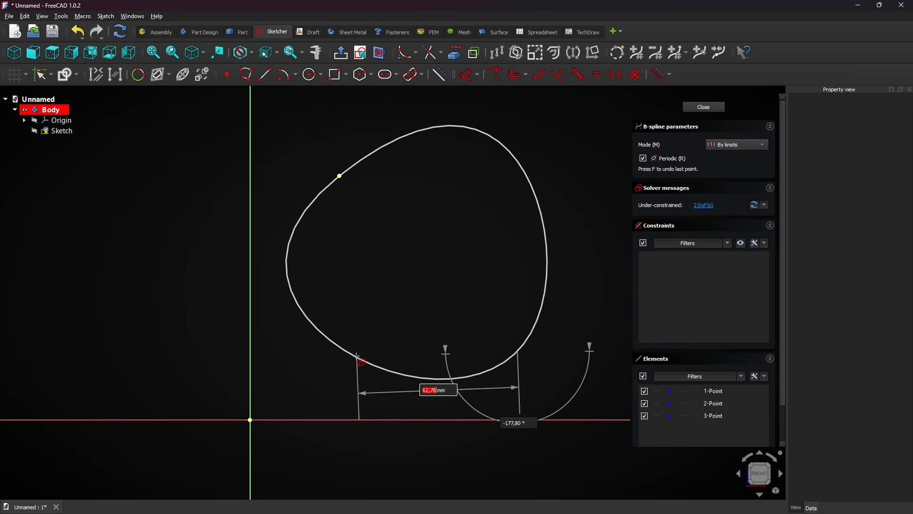
click(344, 322)
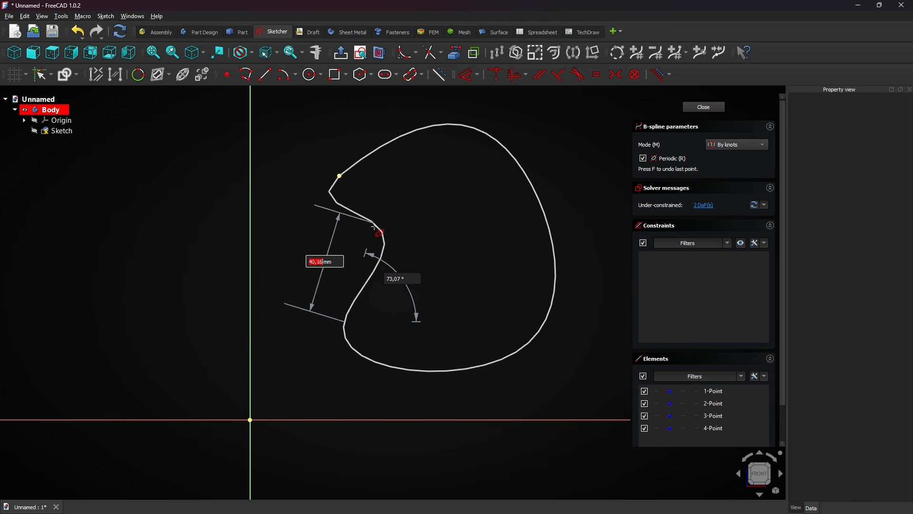
Undo the last two knots, place replacements with the third about 58 mm from the second, and finish the periodic B-spline.
key(f)
key(f)
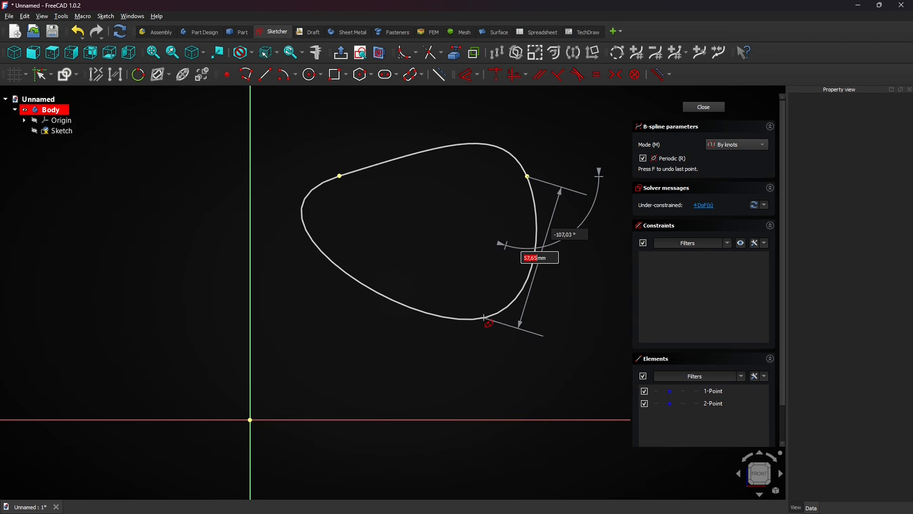
click(484, 317)
click(342, 287)
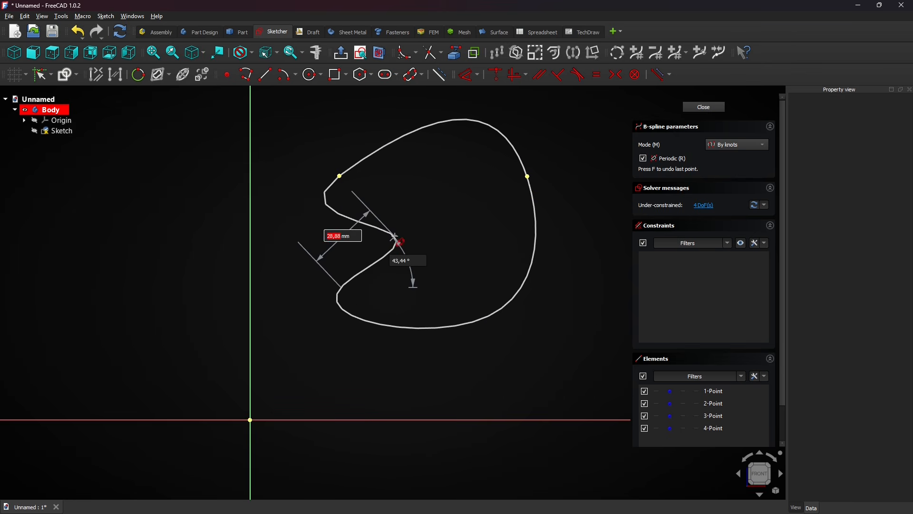
right_click(368, 237)
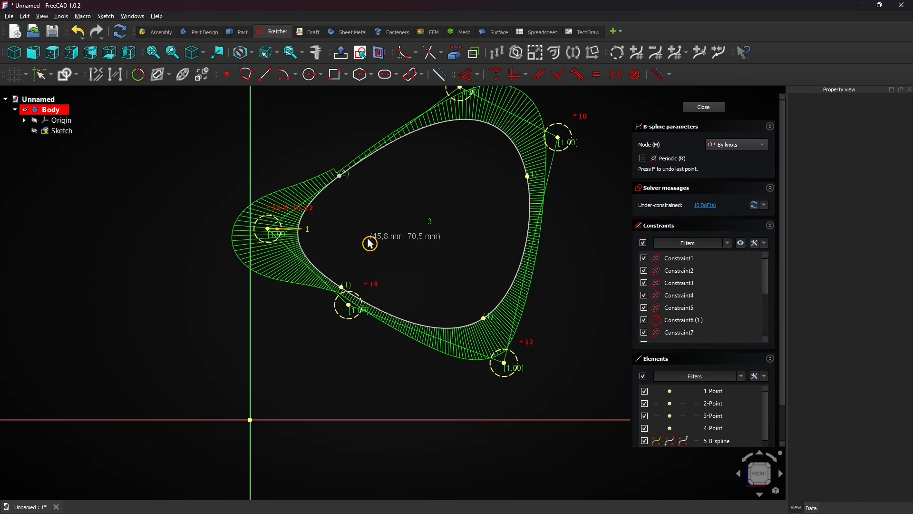
right_click(370, 244)
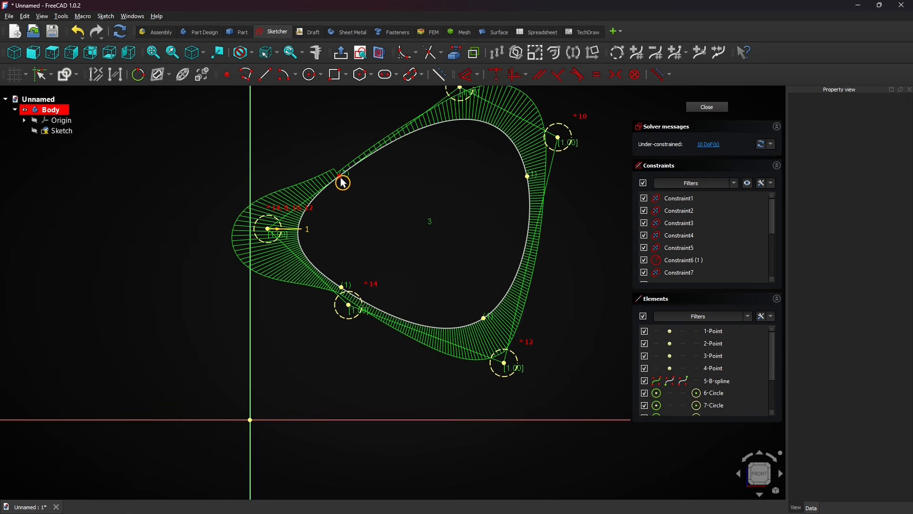
Reshape the periodic B-spline into a slanted oval by moving its left side inward, right side outward and top control point down, and delete it.
drag(340, 176, 377, 169)
drag(354, 293, 399, 308)
drag(564, 191, 573, 255)
drag(471, 108, 426, 149)
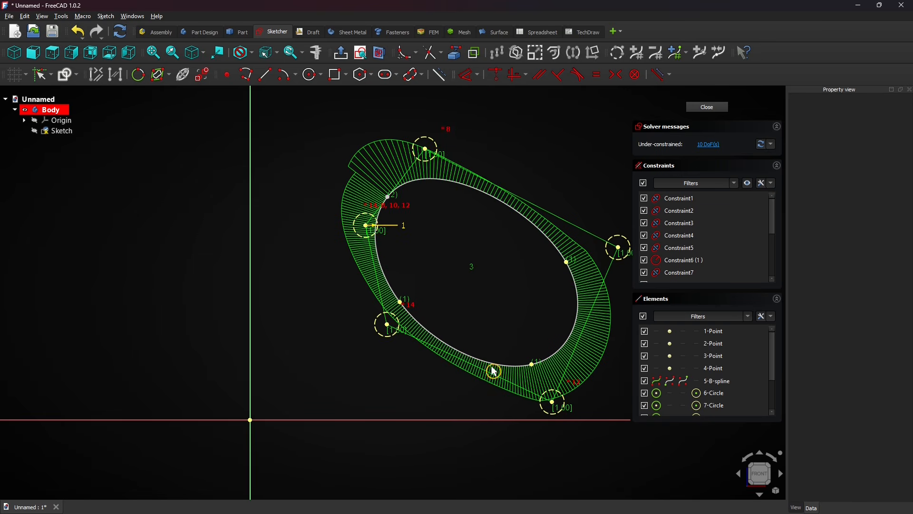
click(524, 220)
key(Delete)
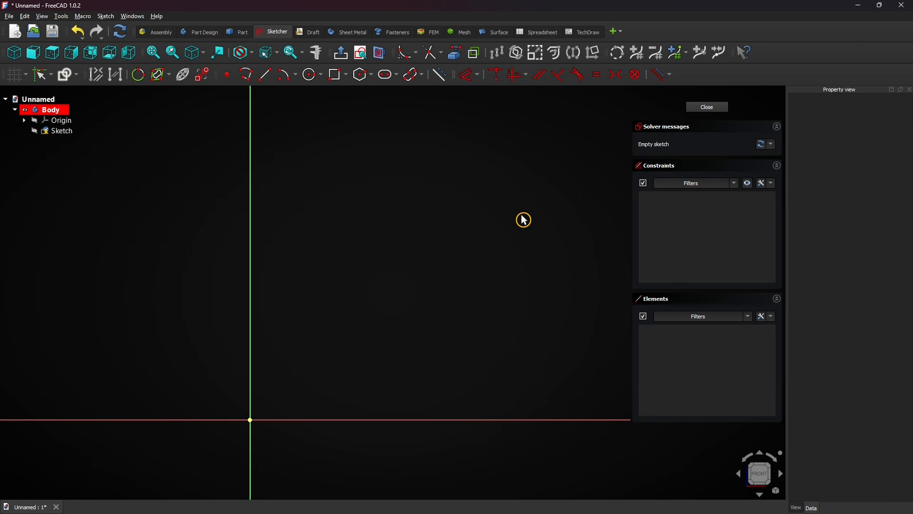
Draw an open degree-3 B-spline by five control points, running counterclockwise from the upper left into an almost closed loop.
click(422, 75)
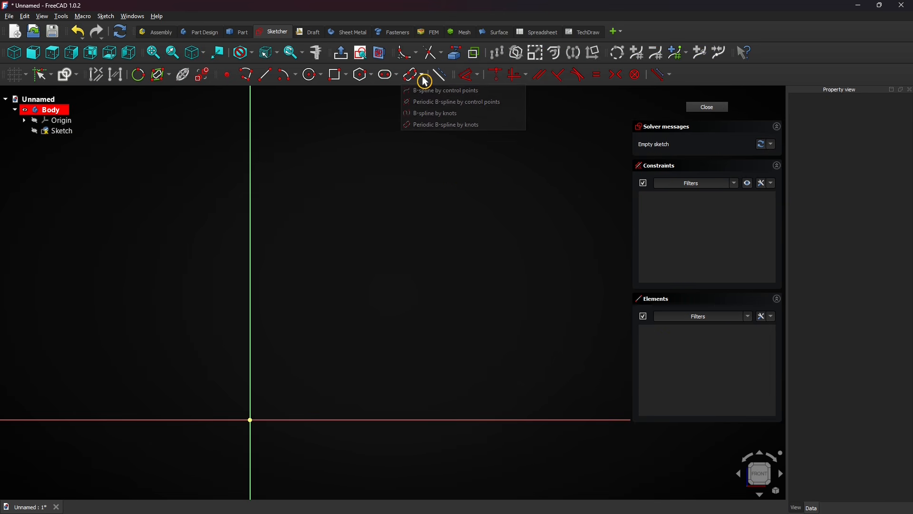
click(499, 93)
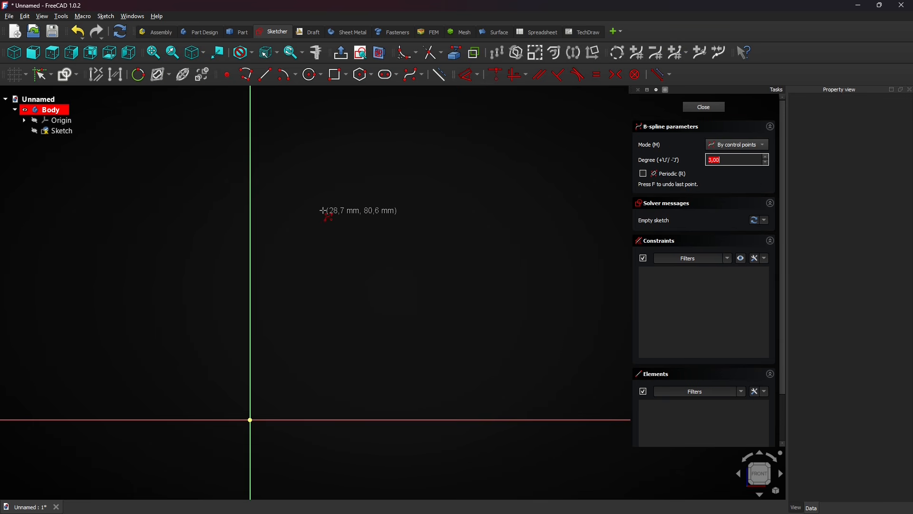
click(318, 197)
click(318, 322)
click(487, 327)
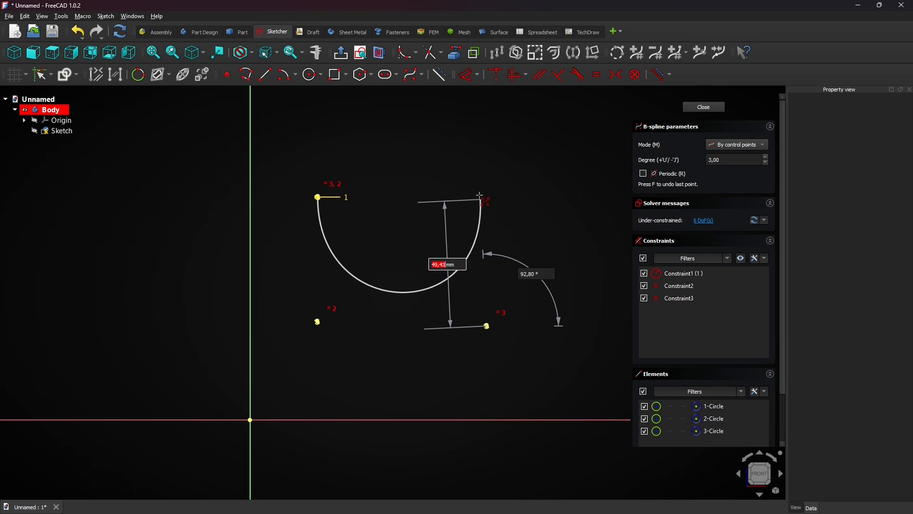
click(481, 188)
click(399, 138)
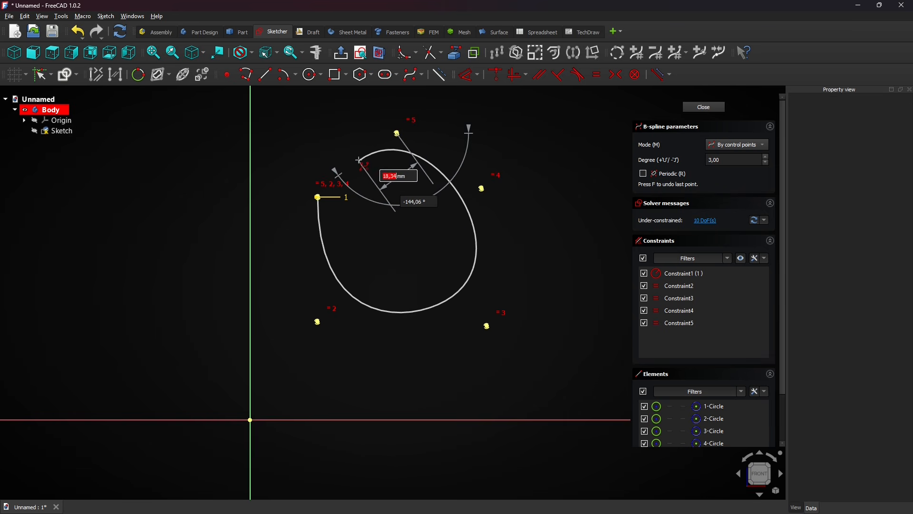
right_click(358, 156)
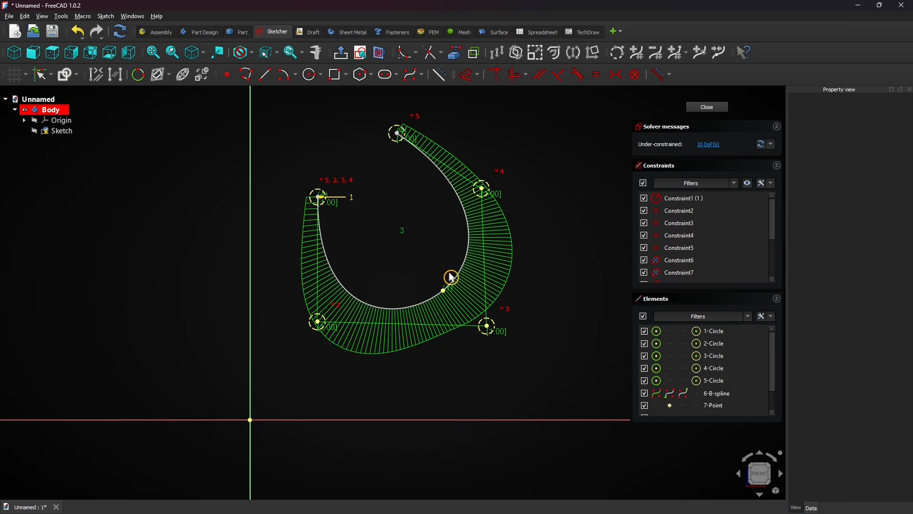
Reshape the open B-spline by moving its upper-right control point outward and its lower-right control point downward.
drag(486, 195, 562, 180)
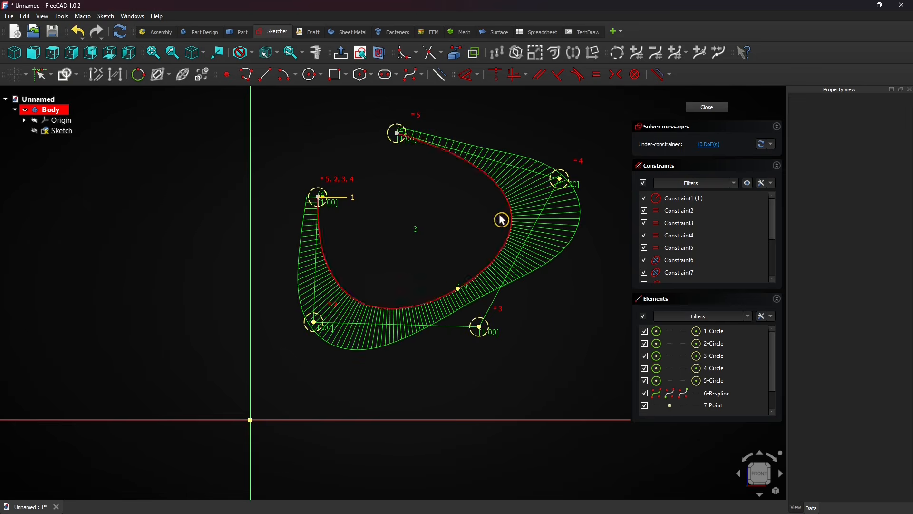
mouse_move(480, 328)
mouse_down()
mouse_move(443, 397)
mouse_move(487, 373)
mouse_move(500, 379)
mouse_up()
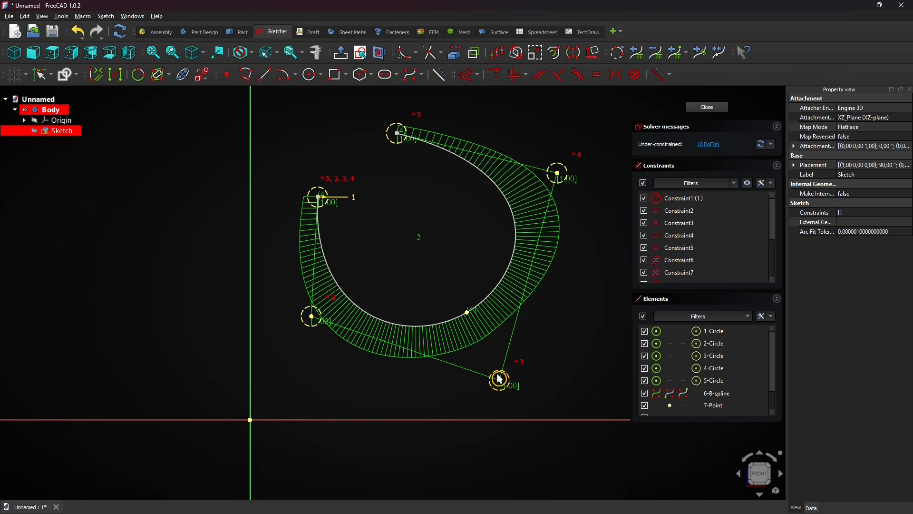
click(436, 280)
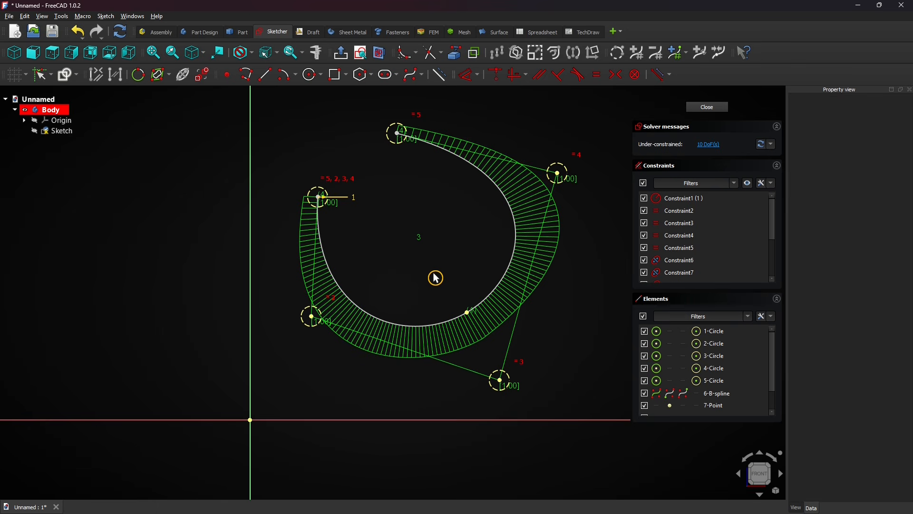